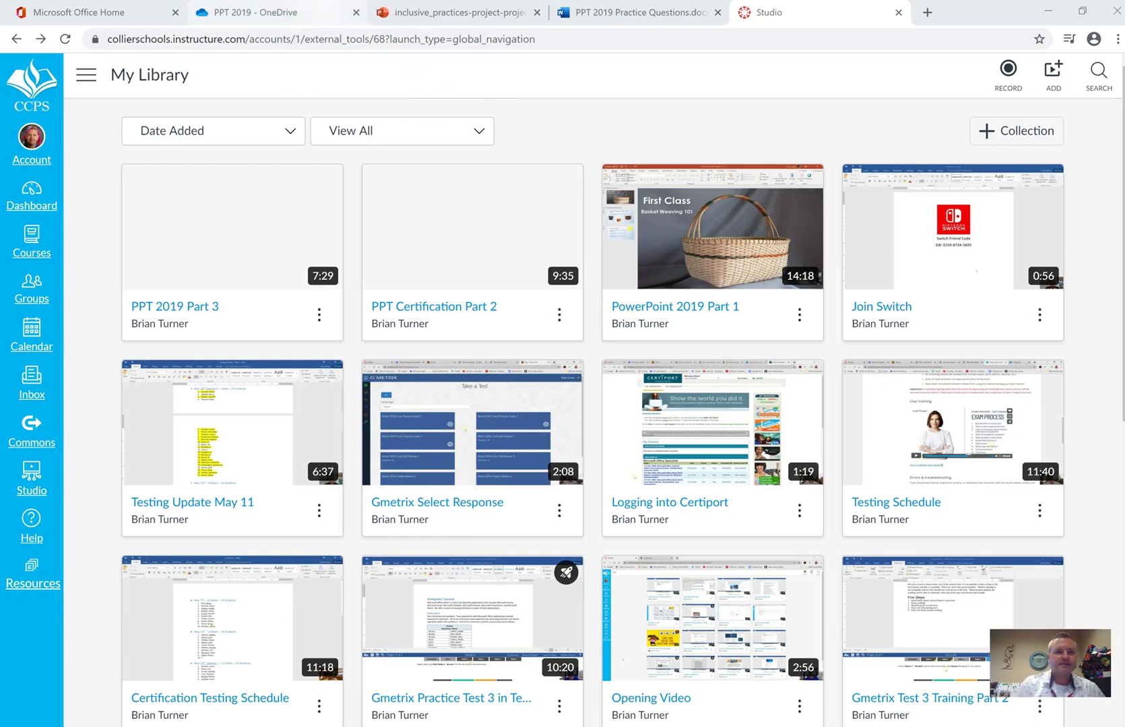
Check the OneDrive PPT 2019 file list, then return to the open inclusive_practices-project-project_4 deck.
{"action": "left_click", "coordinate": [297, 11]}
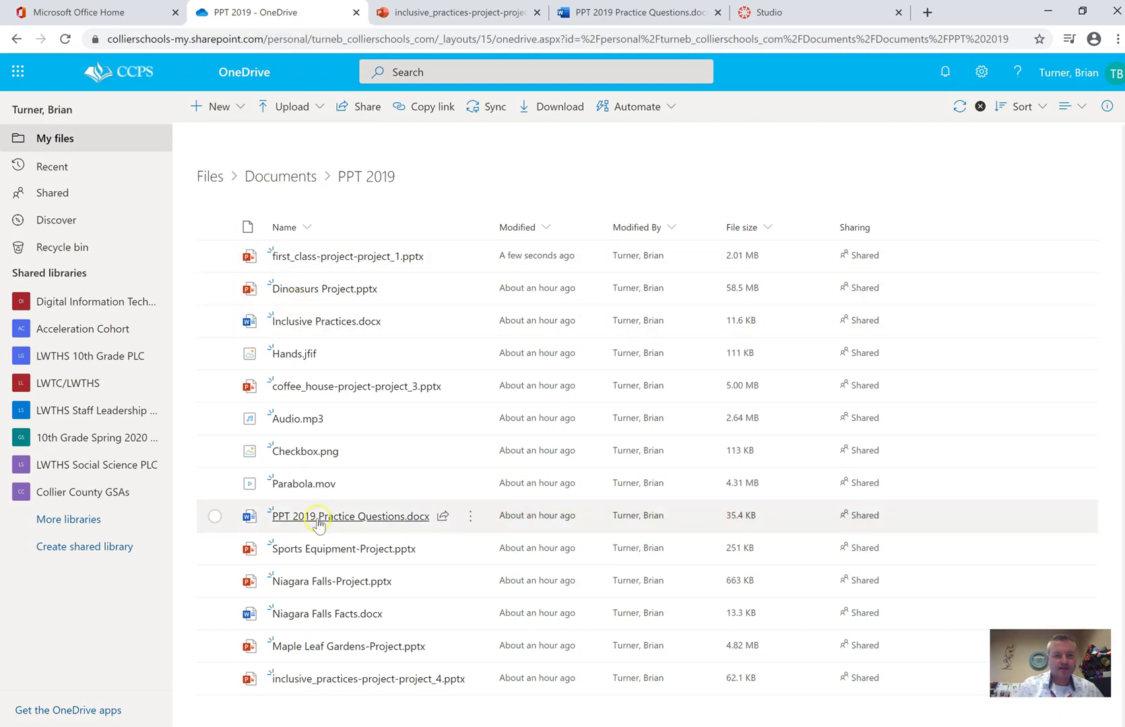
{"action": "mouse_move", "coordinate": [350, 683]}
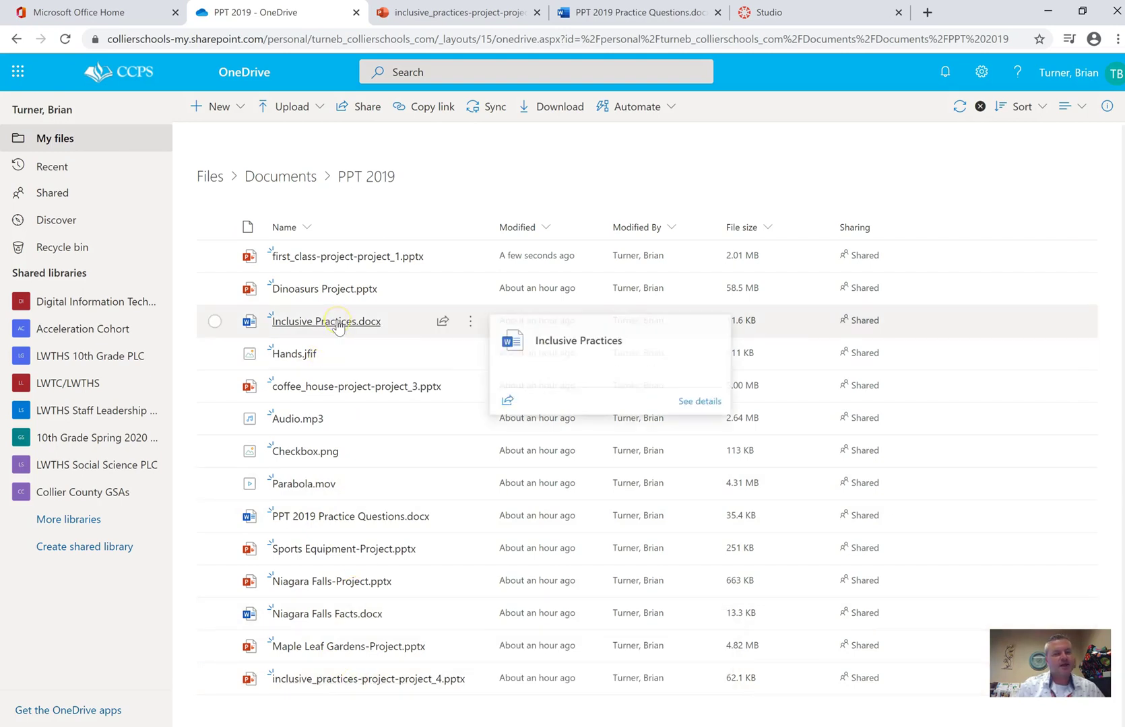
{"action": "left_click", "coordinate": [424, 14]}
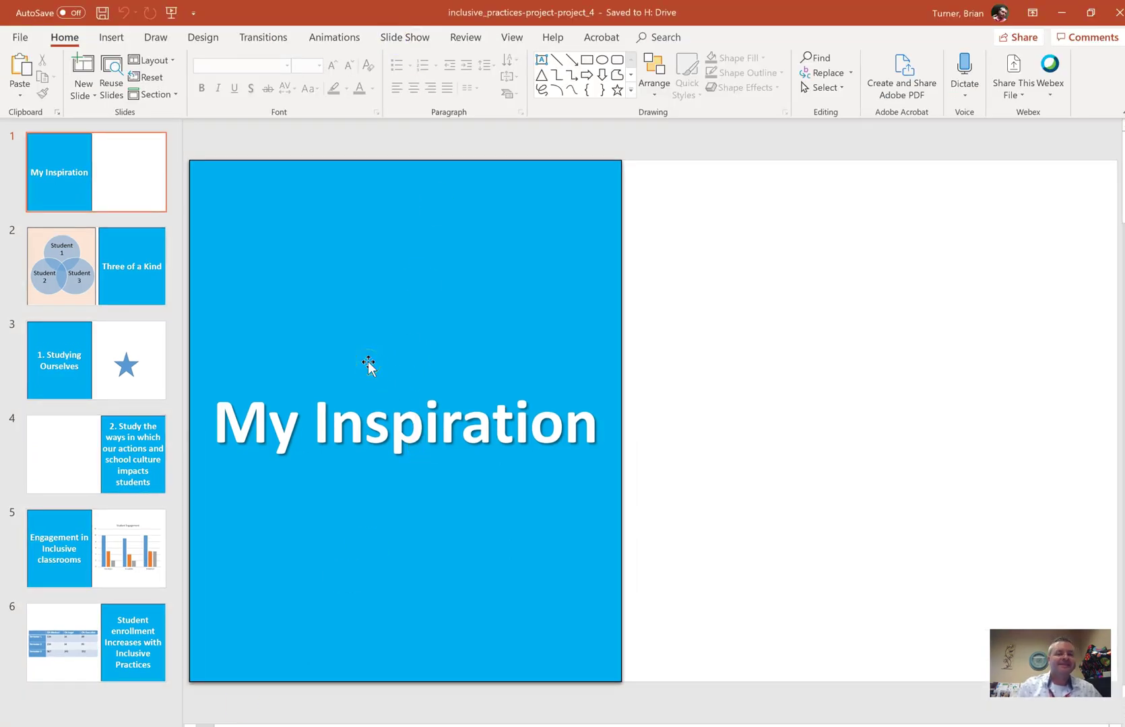
Browse slides 1–2, then go to slide 5 and select its Student Engagement chart.
{"action": "left_click", "coordinate": [137, 289]}
{"action": "left_click", "coordinate": [115, 172]}
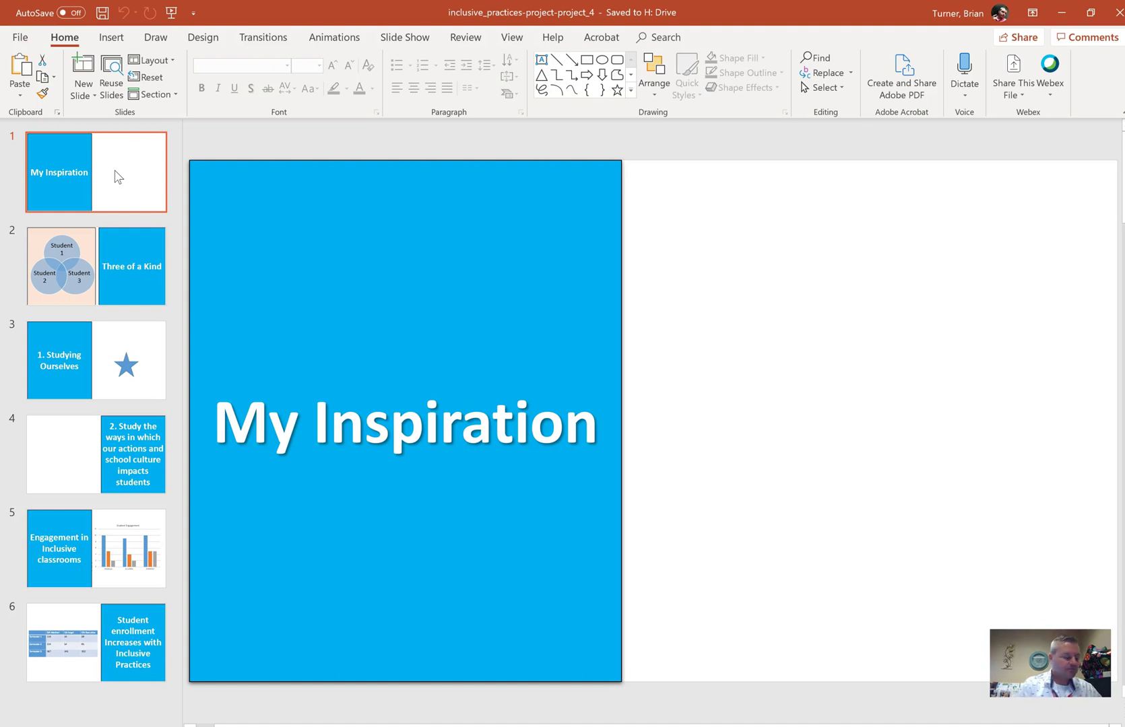
{"action": "left_click", "coordinate": [221, 260]}
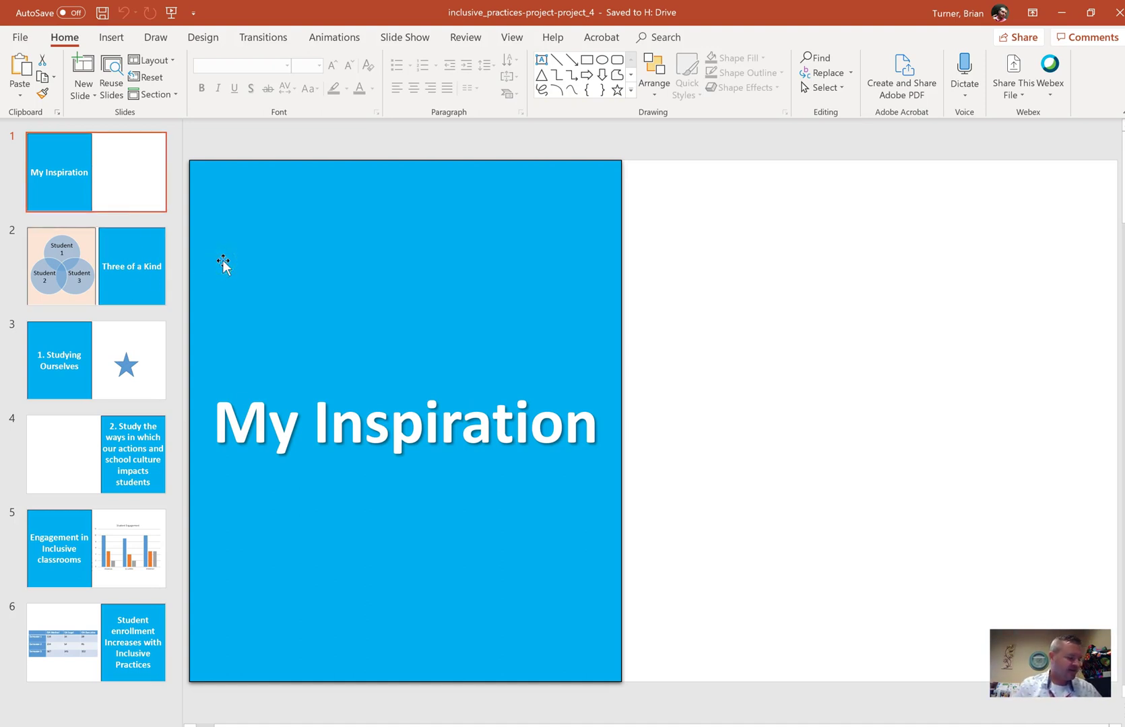
{"action": "left_click", "coordinate": [129, 540]}
{"action": "left_click", "coordinate": [479, 421]}
{"action": "left_click", "coordinate": [780, 257]}
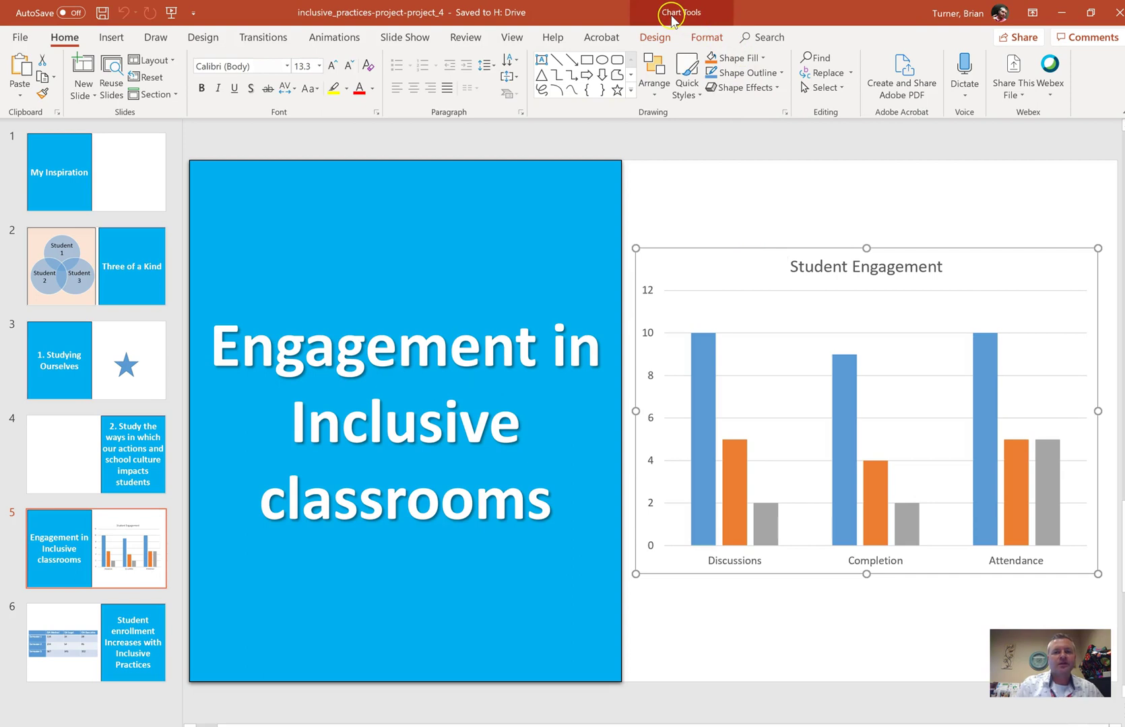
Change the Student Engagement chart type to 3-D Clustered Column.
{"action": "left_click", "coordinate": [655, 37]}
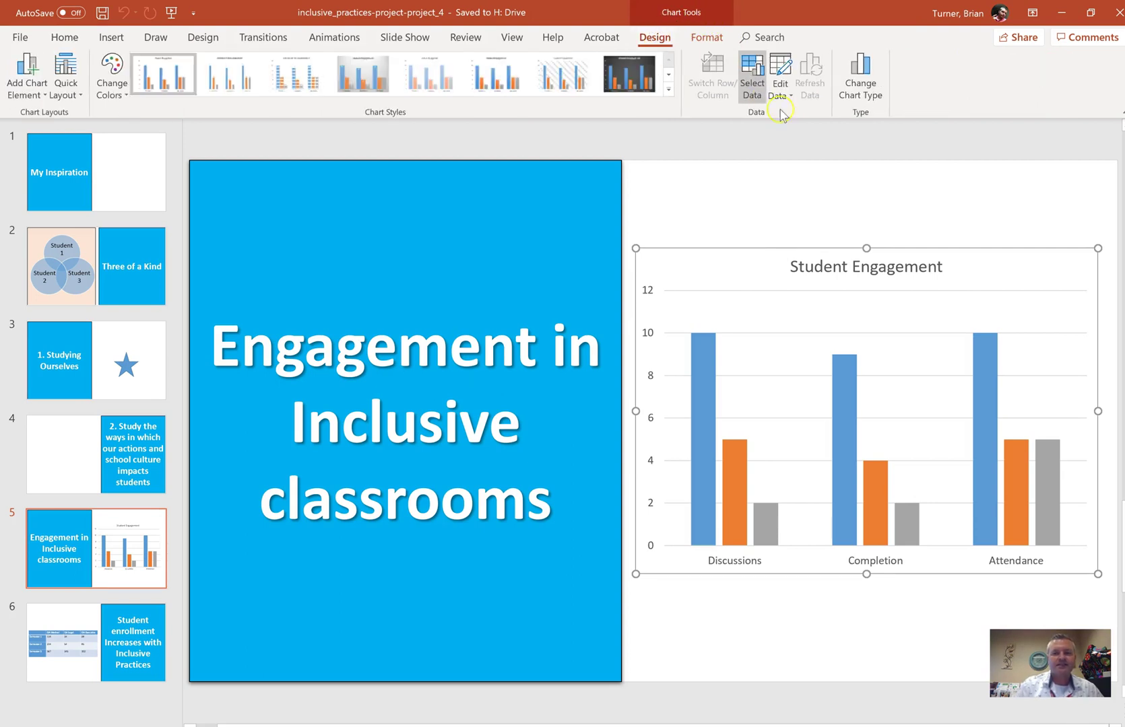
{"action": "left_click", "coordinate": [869, 82]}
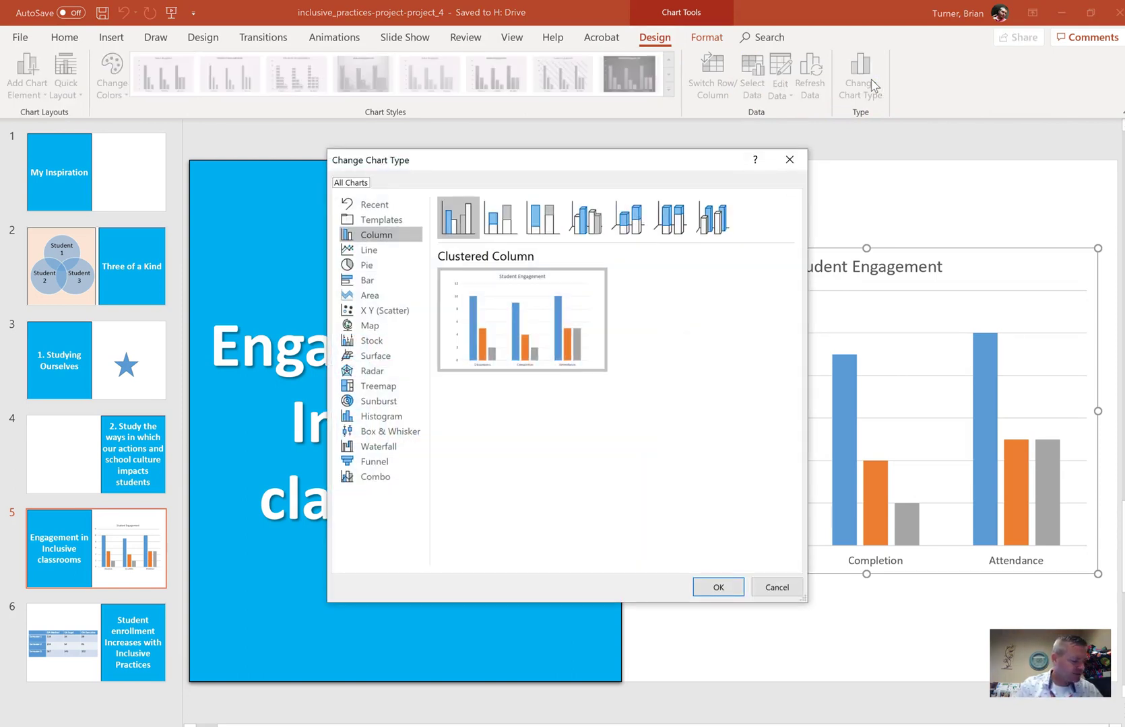
{"action": "left_click", "coordinate": [590, 233]}
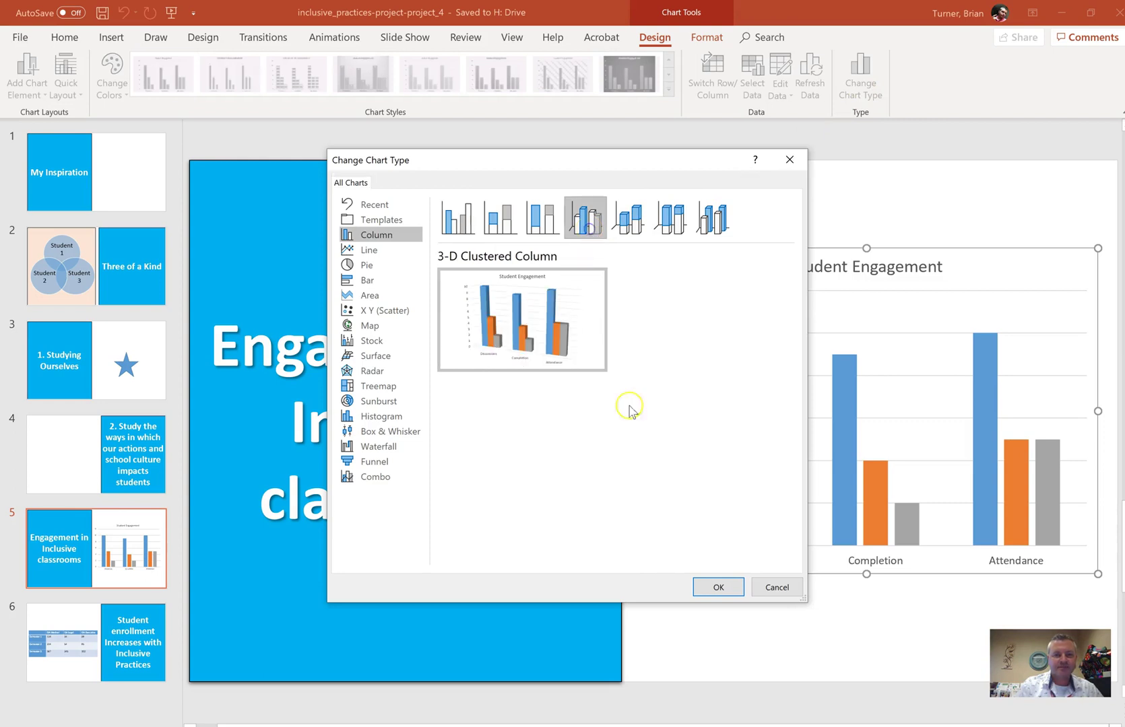
{"action": "left_click", "coordinate": [718, 587]}
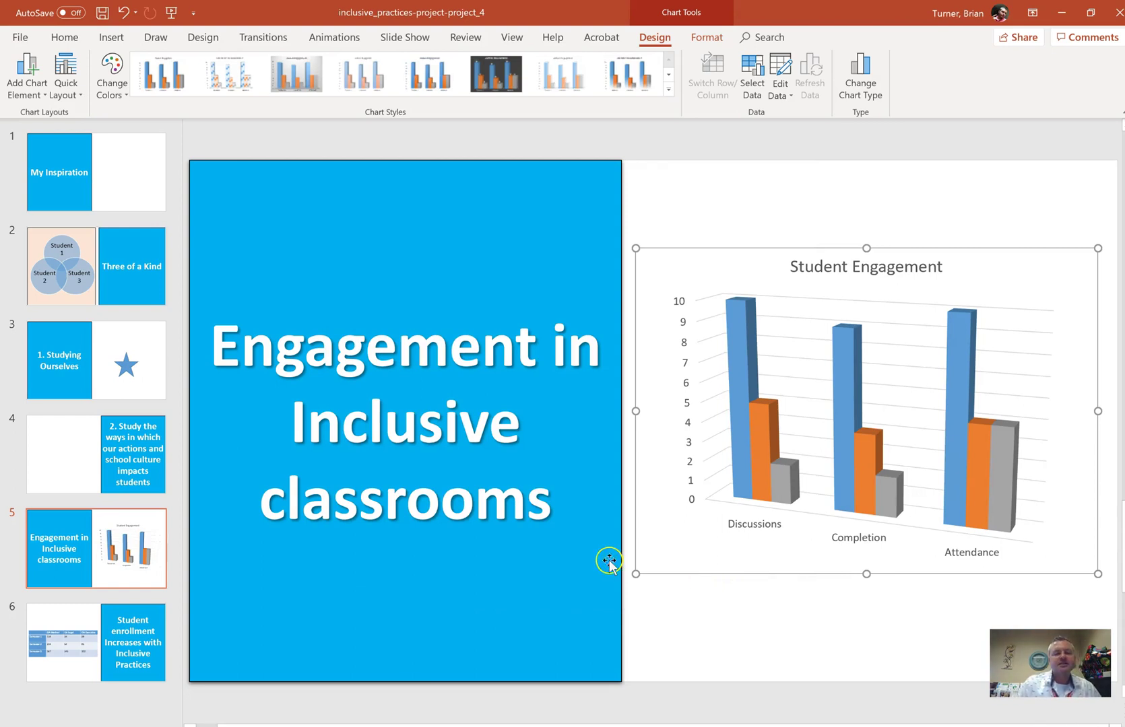
On slide 3, Studying Ourselves, turn off Show Markup so the comment marker disappears.
{"action": "left_click", "coordinate": [84, 361]}
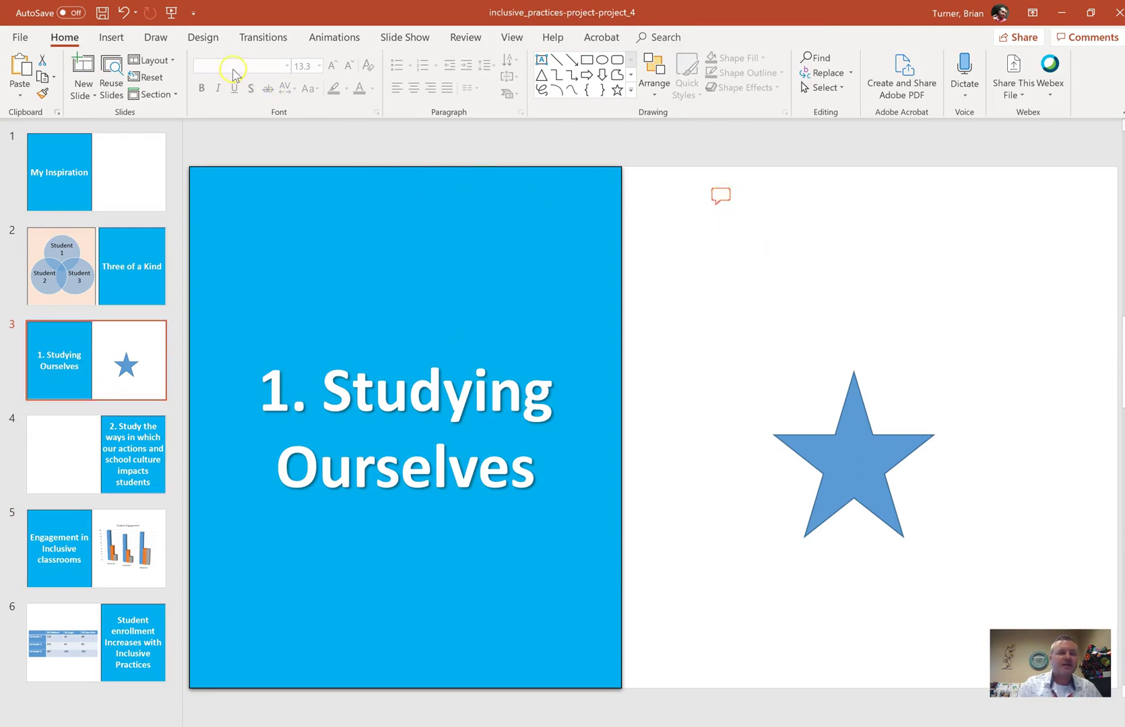
{"action": "left_click", "coordinate": [472, 38]}
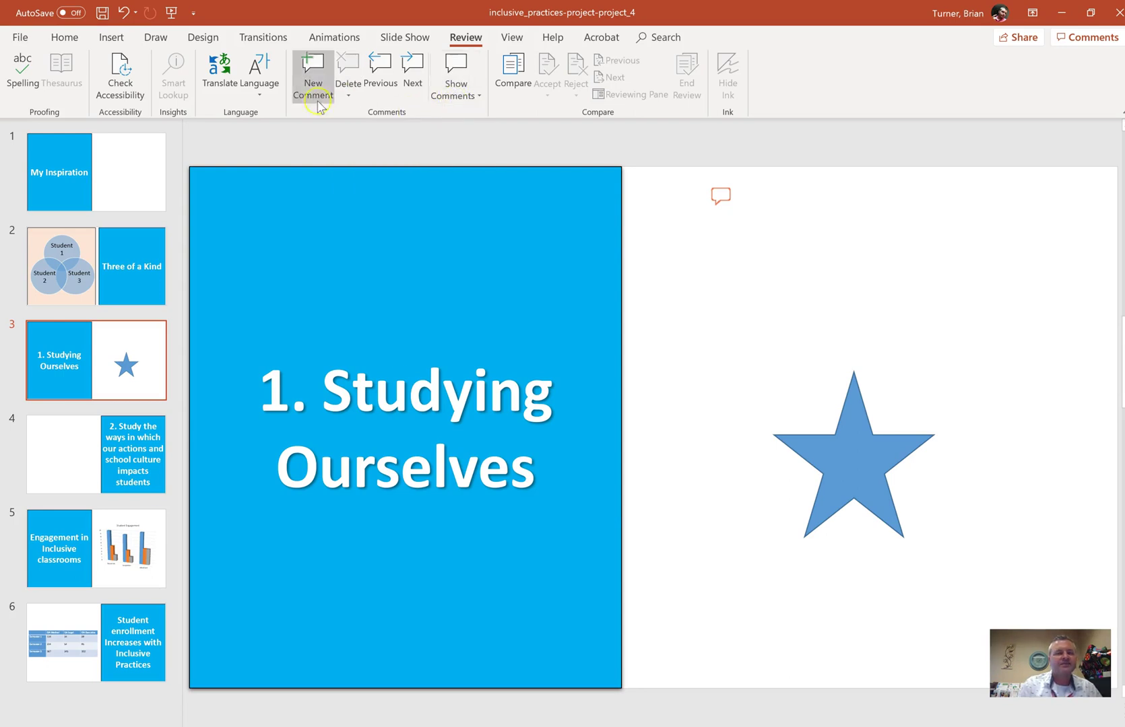
{"action": "left_click", "coordinate": [462, 92]}
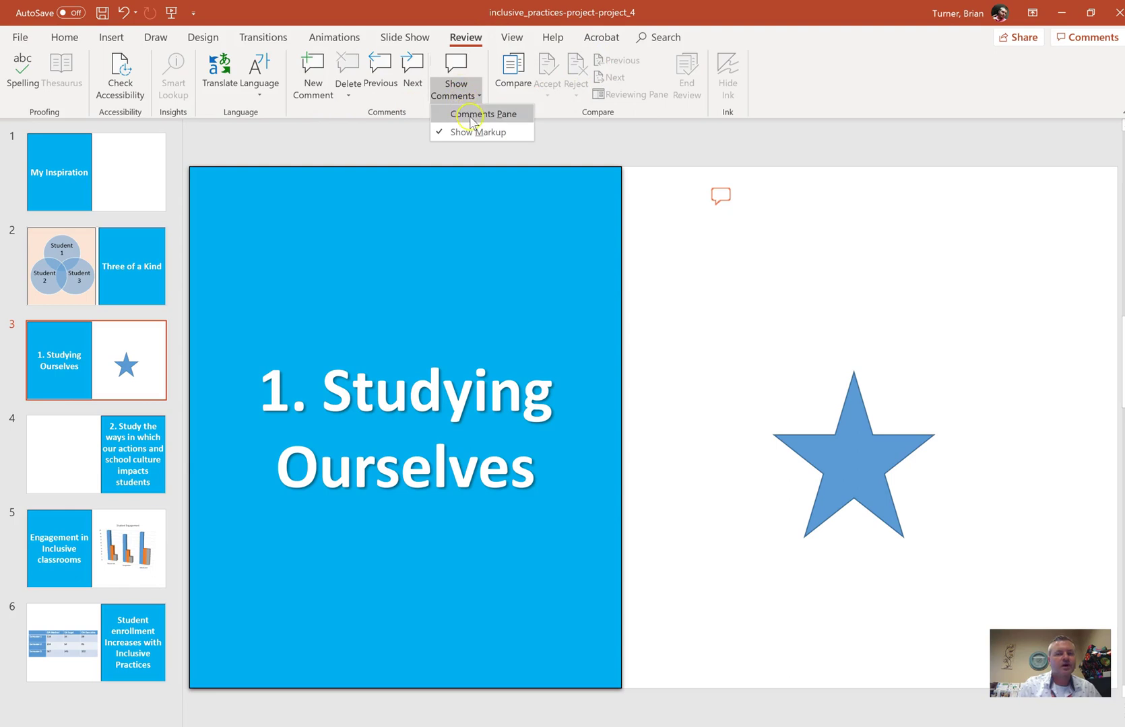
{"action": "left_click", "coordinate": [470, 116]}
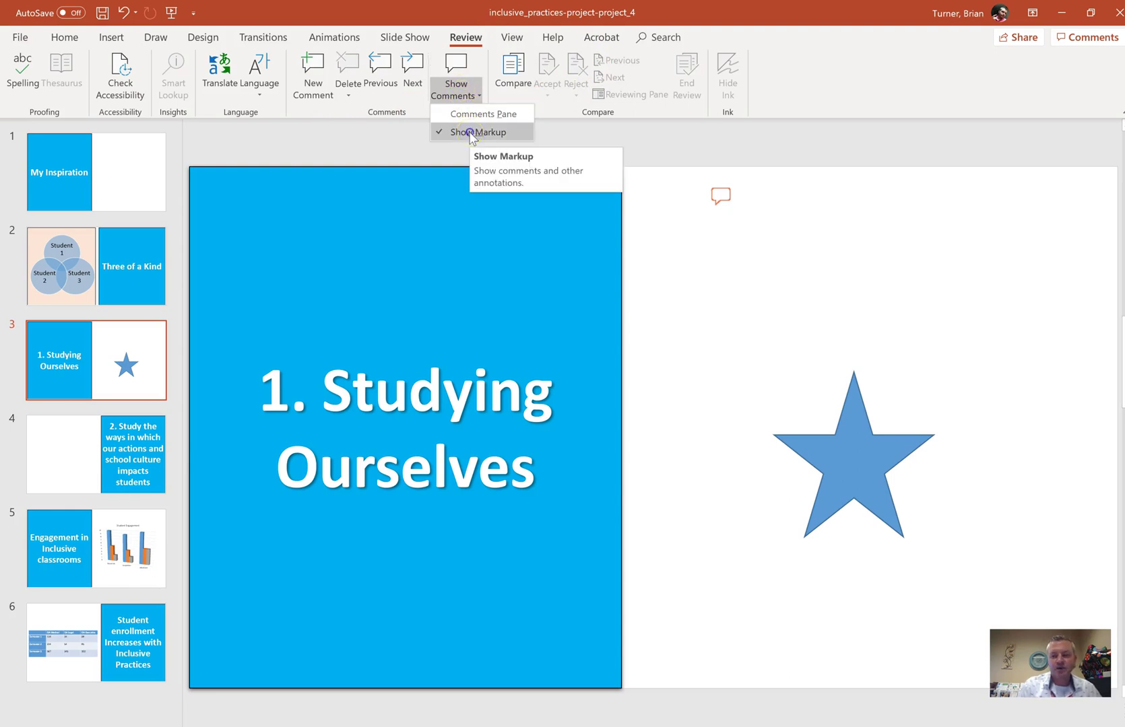
{"action": "left_click", "coordinate": [470, 133]}
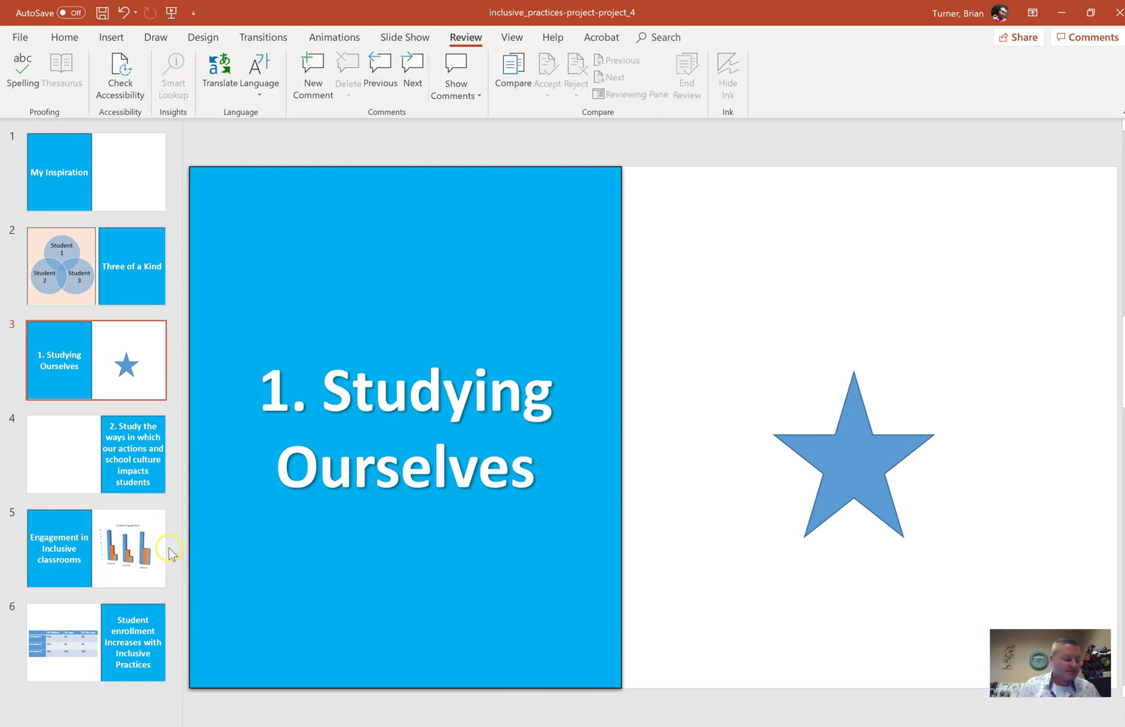
With slide 1, My Inspiration, selected, start a Slide Zoom to choose a linked slide.
{"action": "left_click", "coordinate": [142, 199]}
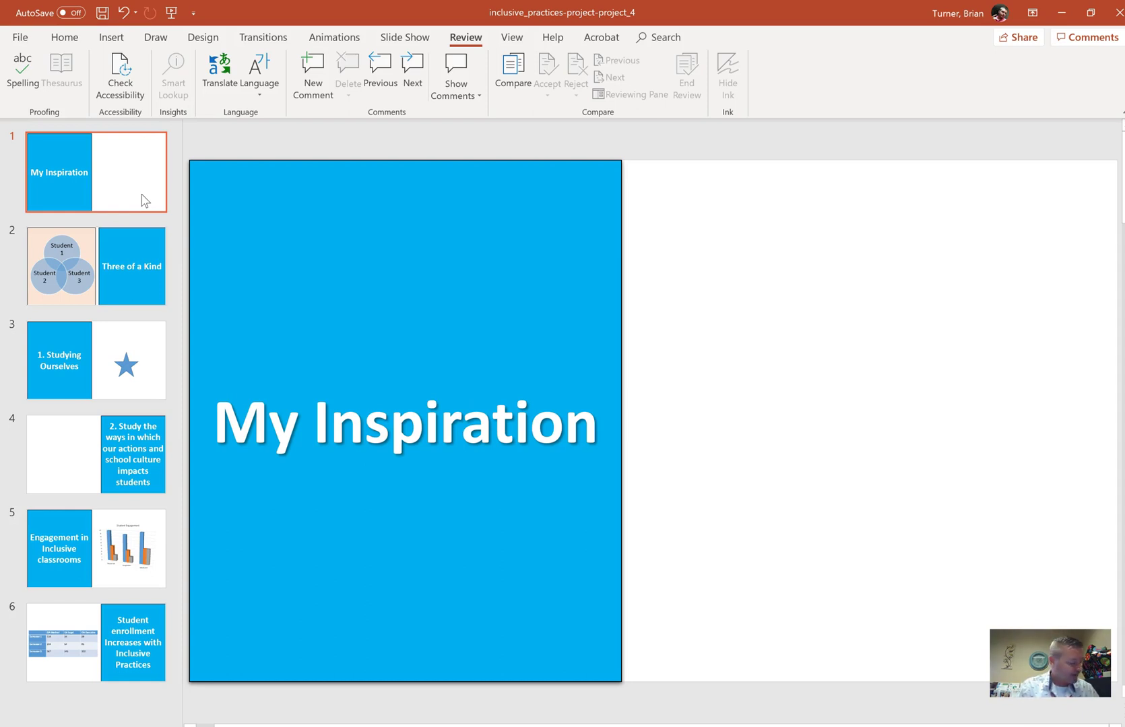
{"action": "left_click", "coordinate": [138, 170]}
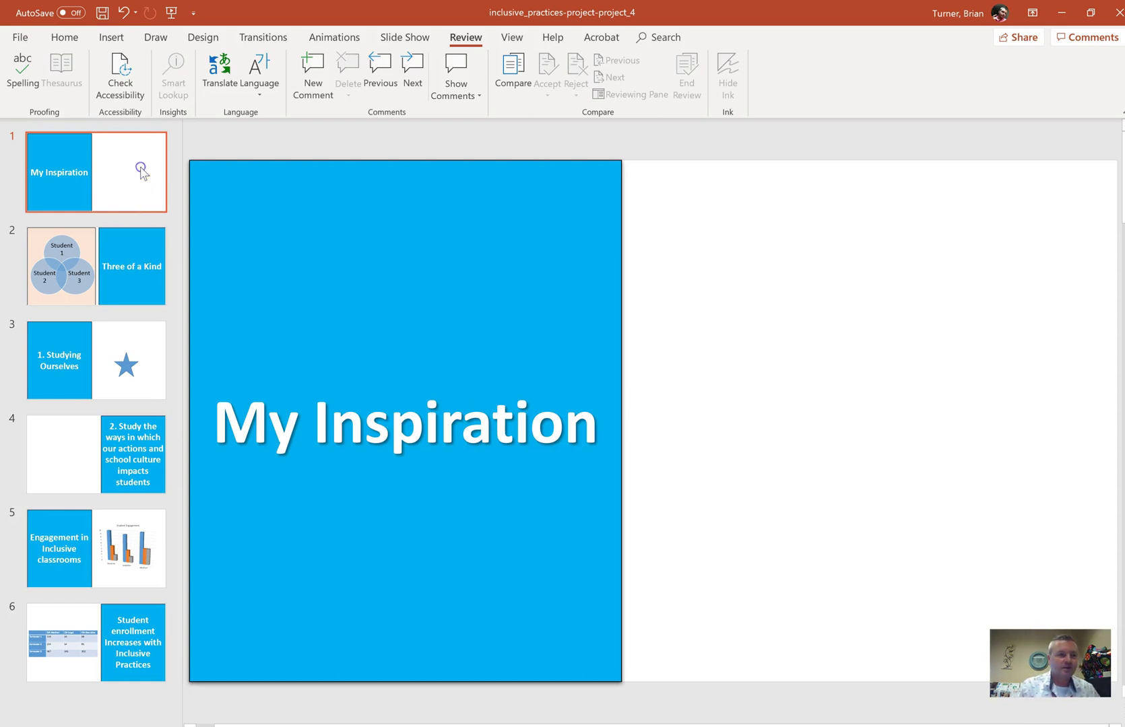
{"action": "left_click", "coordinate": [111, 40]}
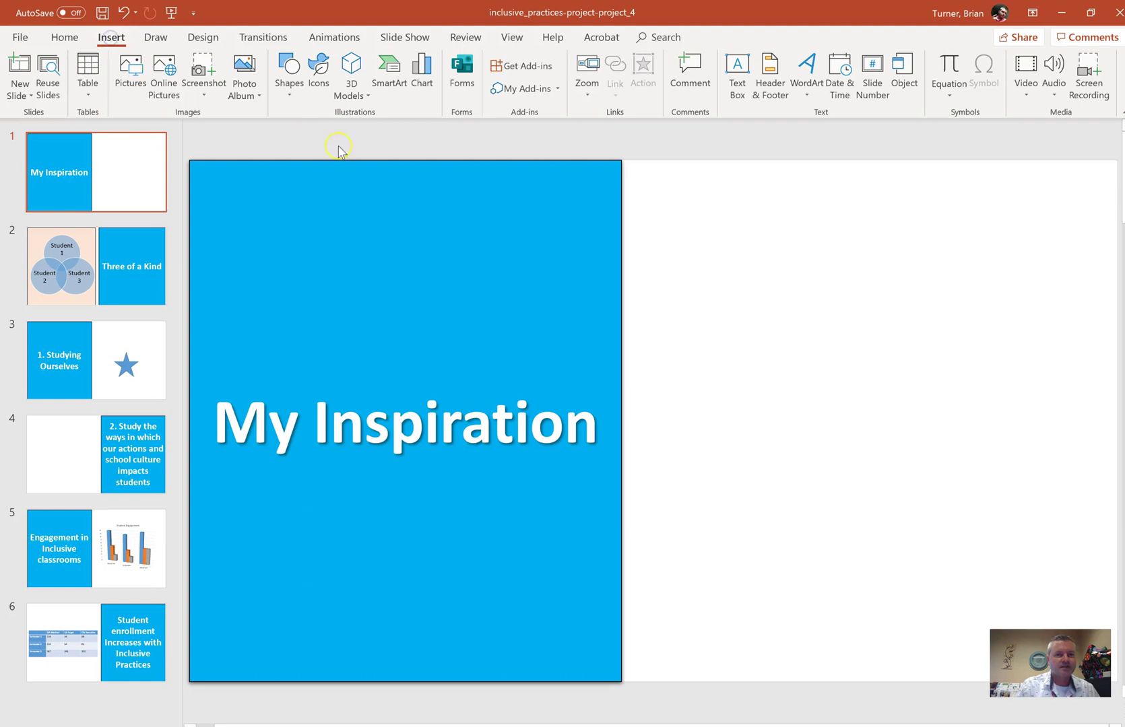
{"action": "left_click", "coordinate": [588, 95]}
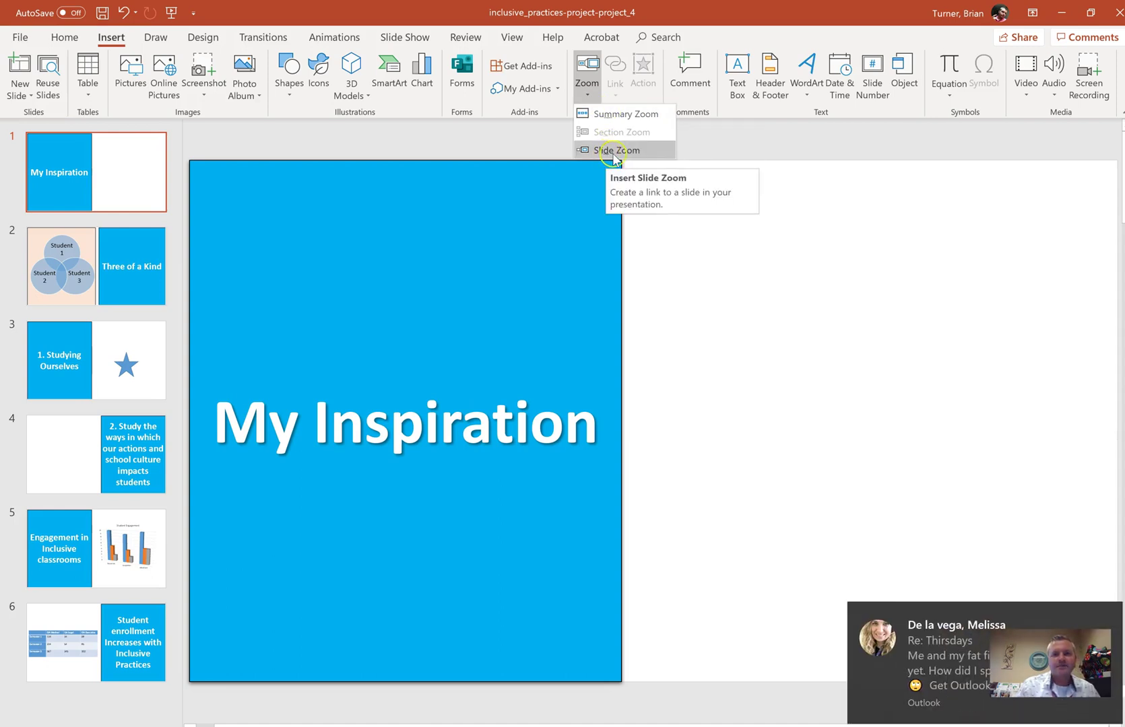
{"action": "left_click", "coordinate": [630, 152]}
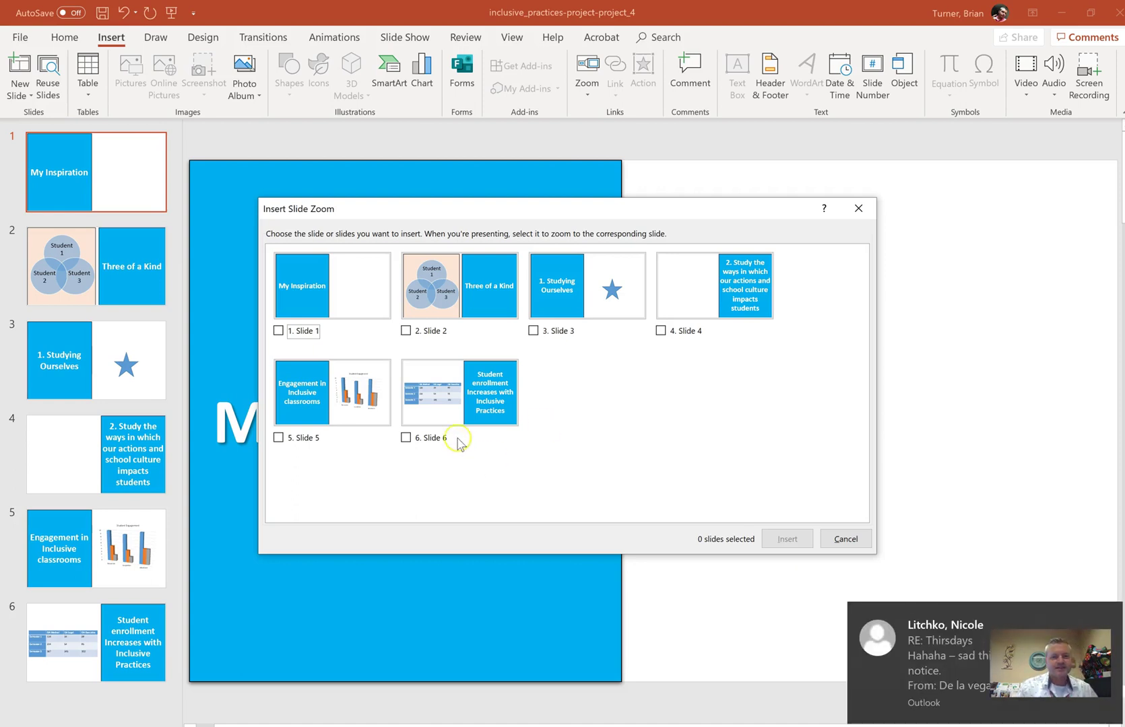
Insert a slide zoom of slide 6 on slide 1 and move it toward the bottom right.
{"action": "left_click", "coordinate": [408, 436]}
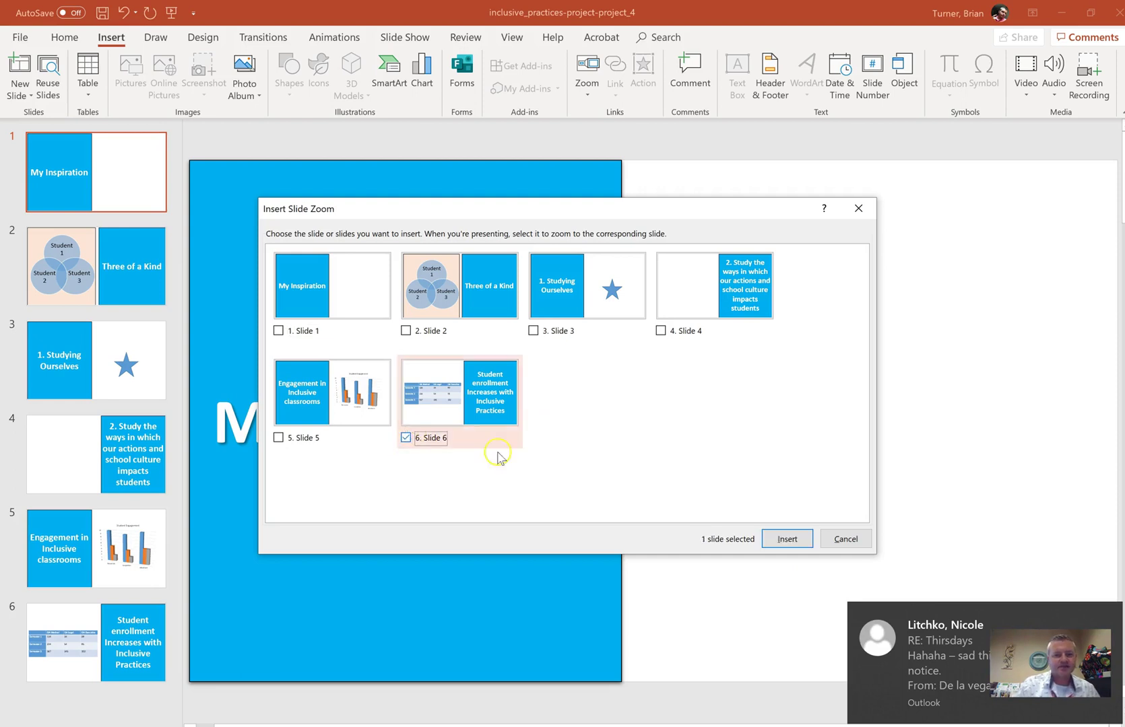
{"action": "left_click", "coordinate": [795, 537]}
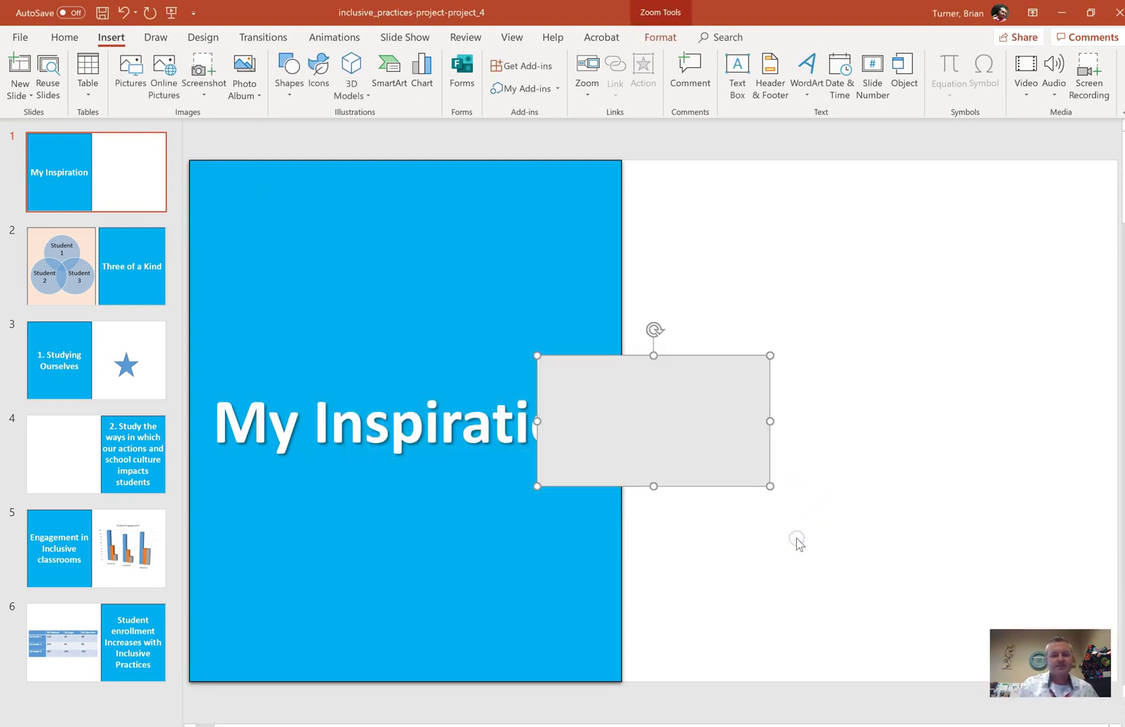
{"action": "left_click_drag", "start_coordinate": [821, 515], "coordinate": [946, 550]}
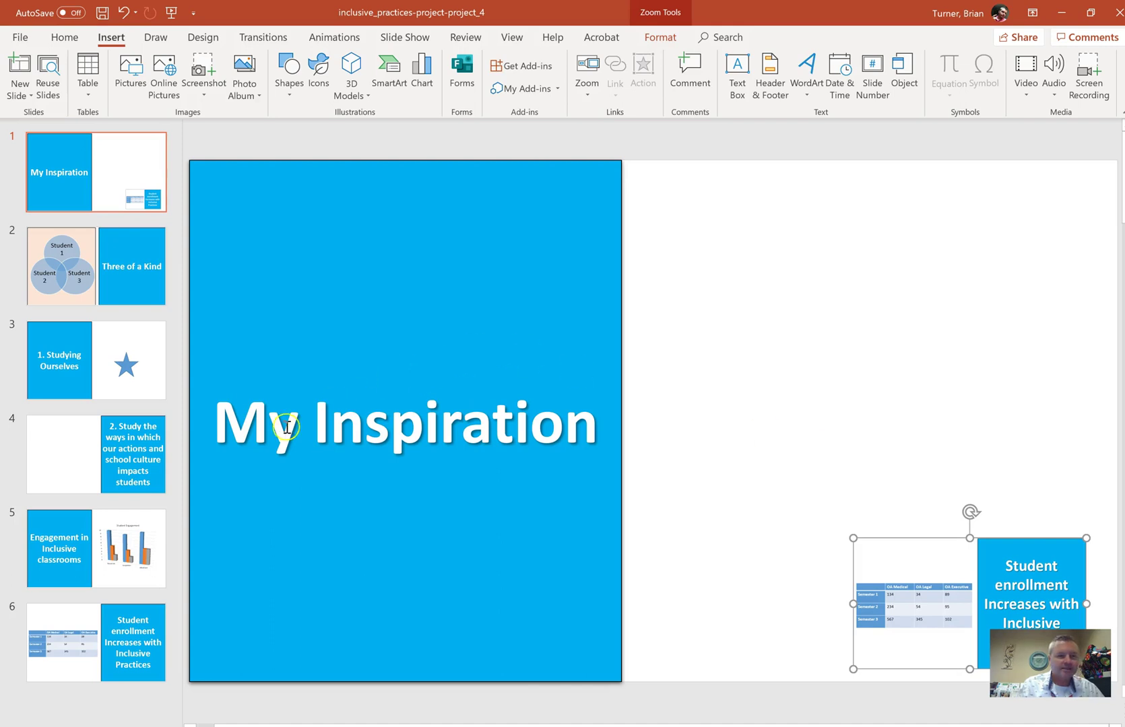
Add a legend on the right of slide 5's Student Engagement chart.
{"action": "left_click", "coordinate": [94, 559]}
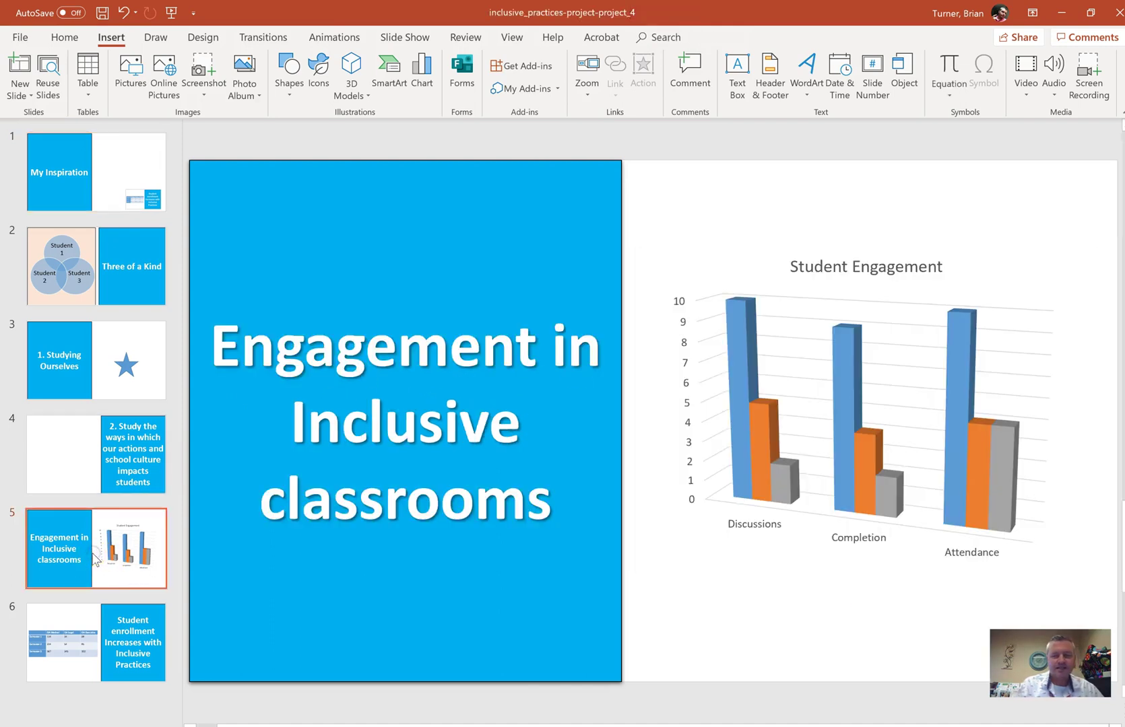
{"action": "left_click", "coordinate": [709, 249]}
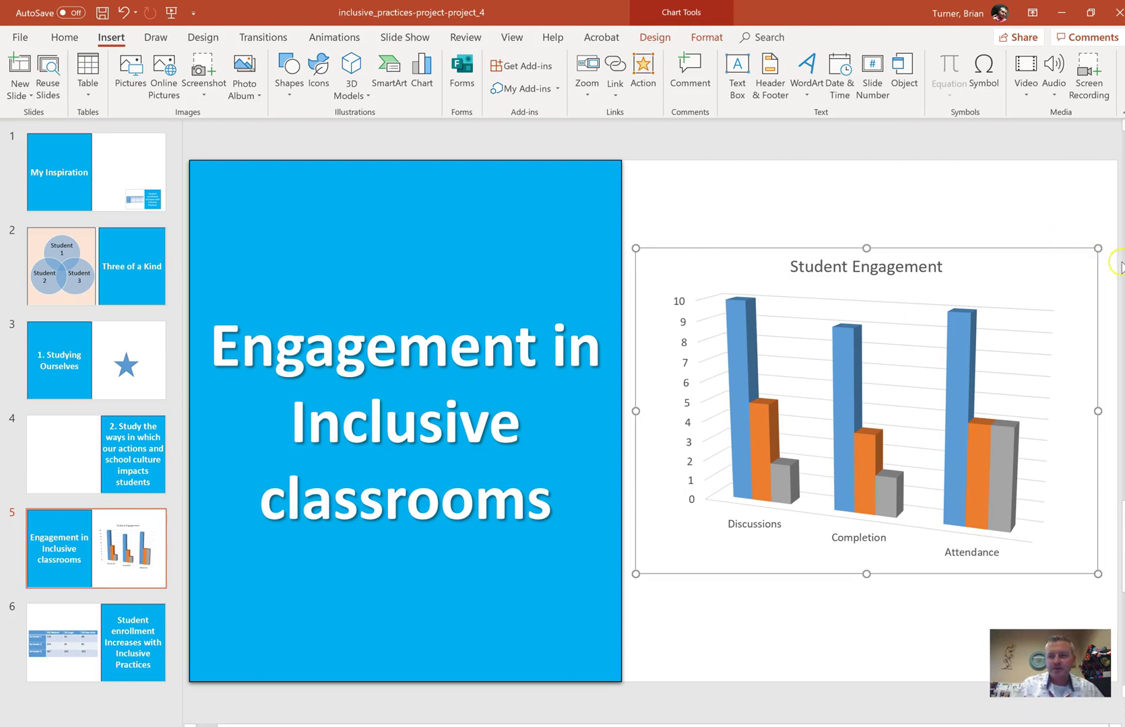
{"action": "left_click", "coordinate": [655, 37]}
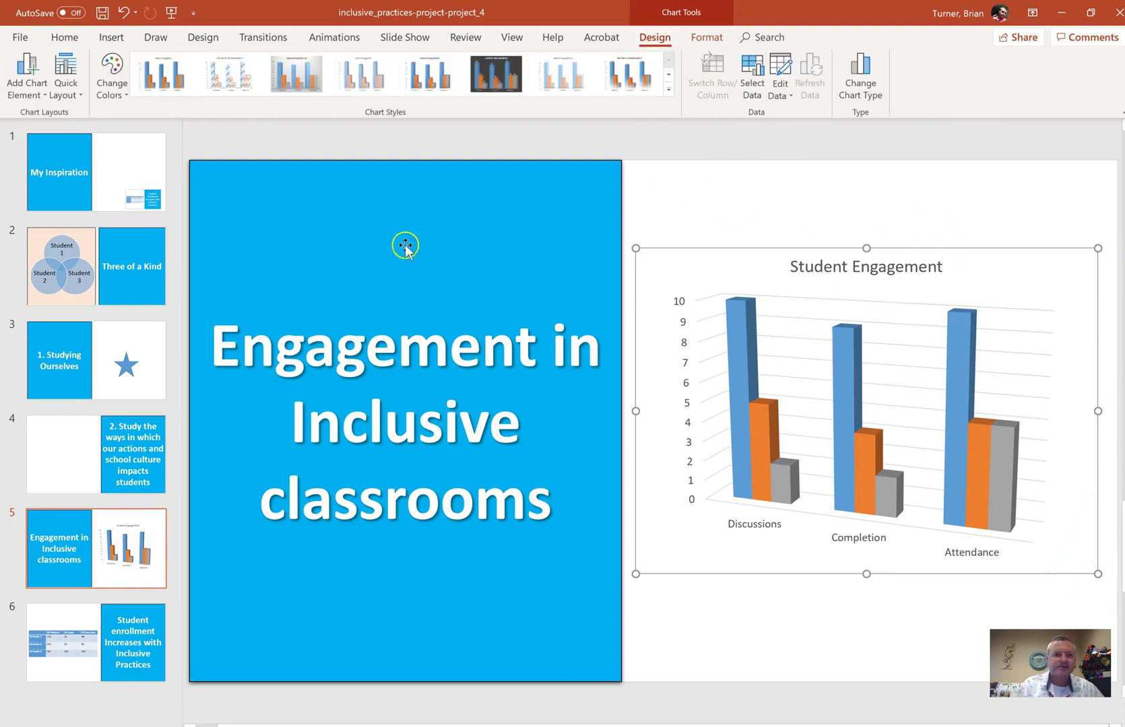
{"action": "left_click", "coordinate": [46, 98]}
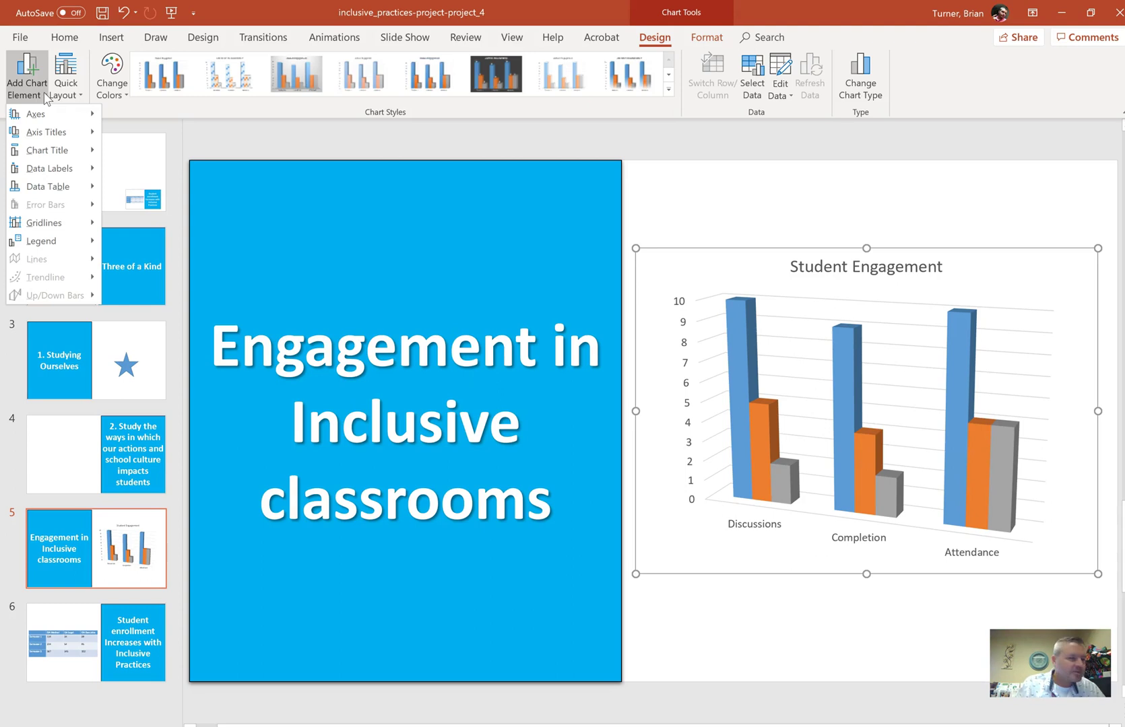
{"action": "left_click", "coordinate": [74, 248]}
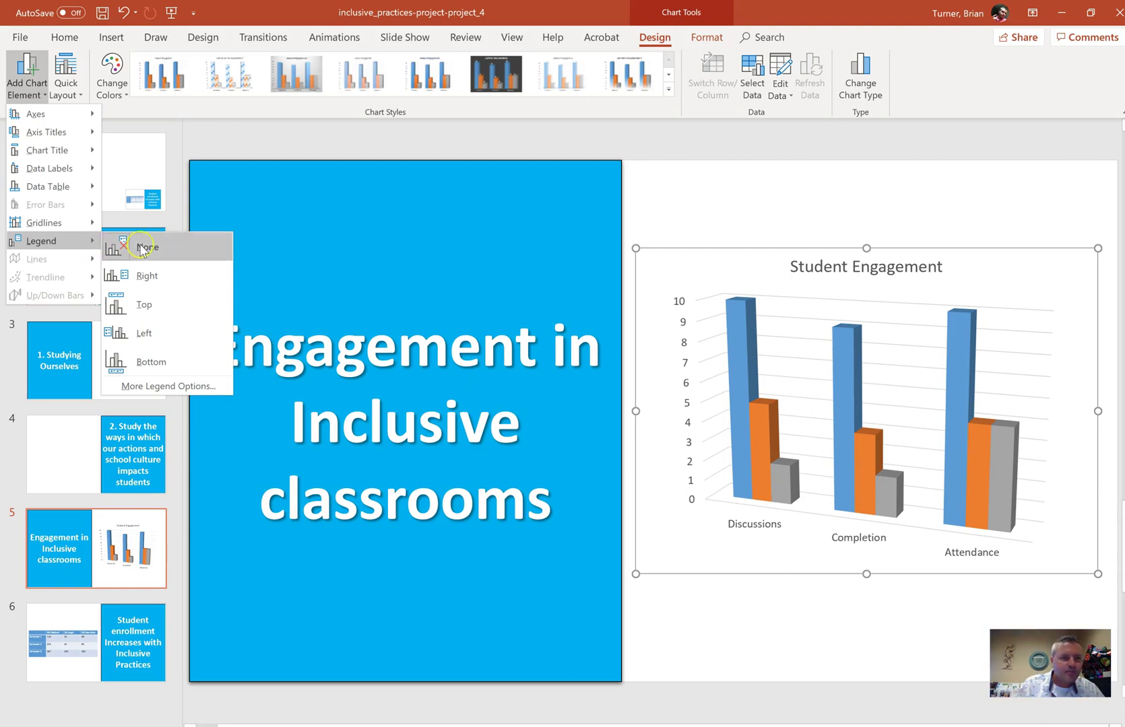
{"action": "left_click", "coordinate": [173, 284]}
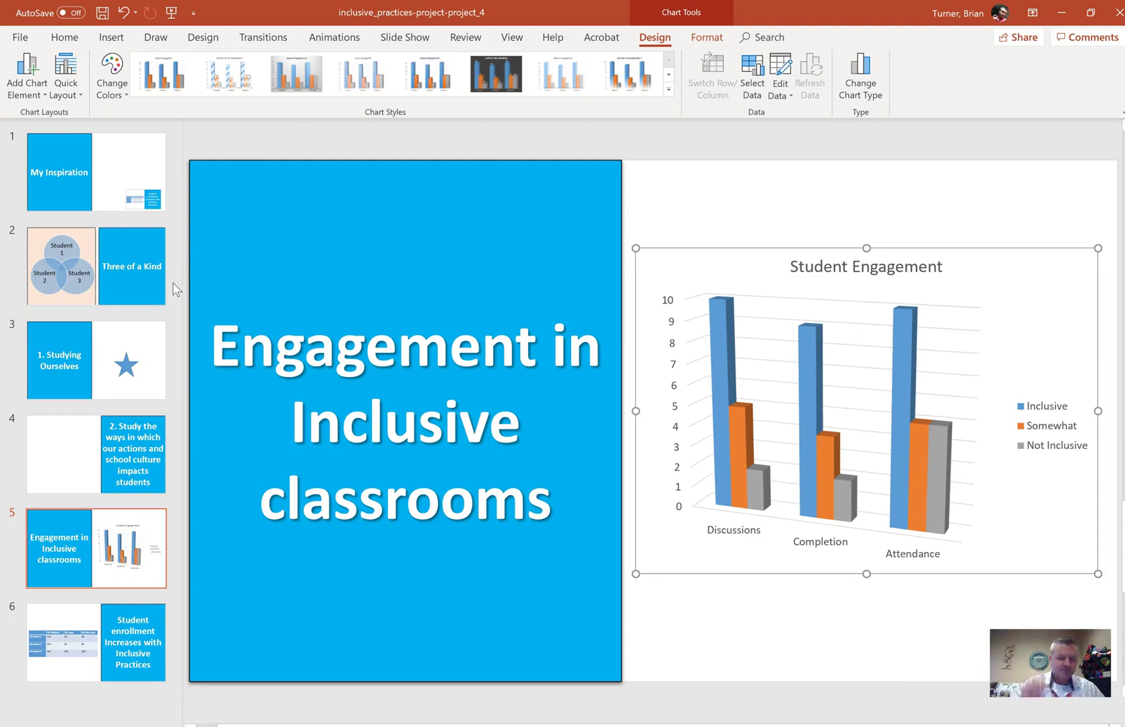
Nudge the chart left, toggle its legend off and back on, move it right, then open slide 4.
{"action": "left_click_drag", "start_coordinate": [923, 248], "coordinate": [859, 254]}
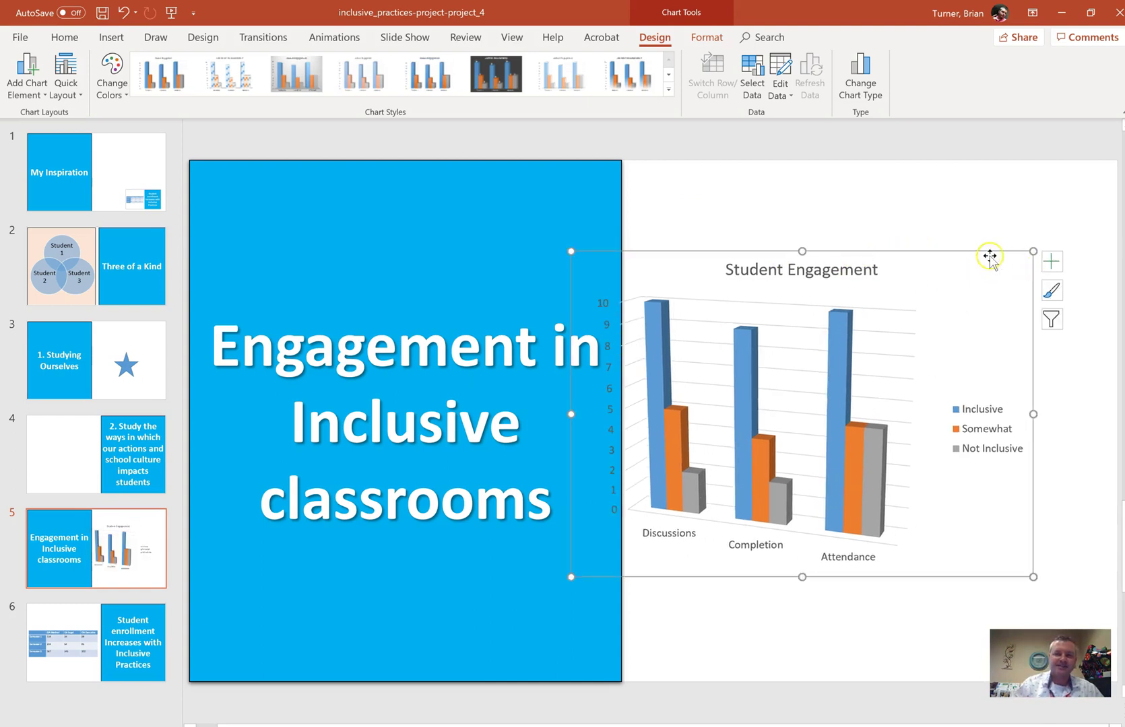
{"action": "left_click", "coordinate": [1051, 262]}
{"action": "left_click", "coordinate": [551, 368]}
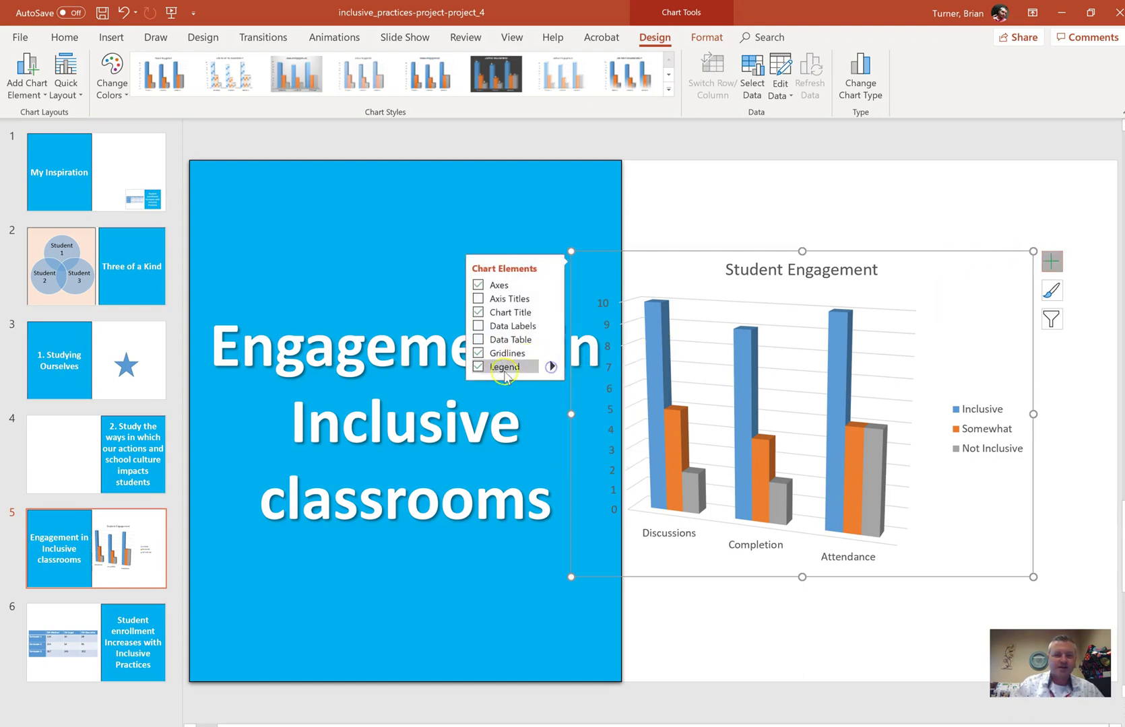
{"action": "left_click", "coordinate": [476, 368]}
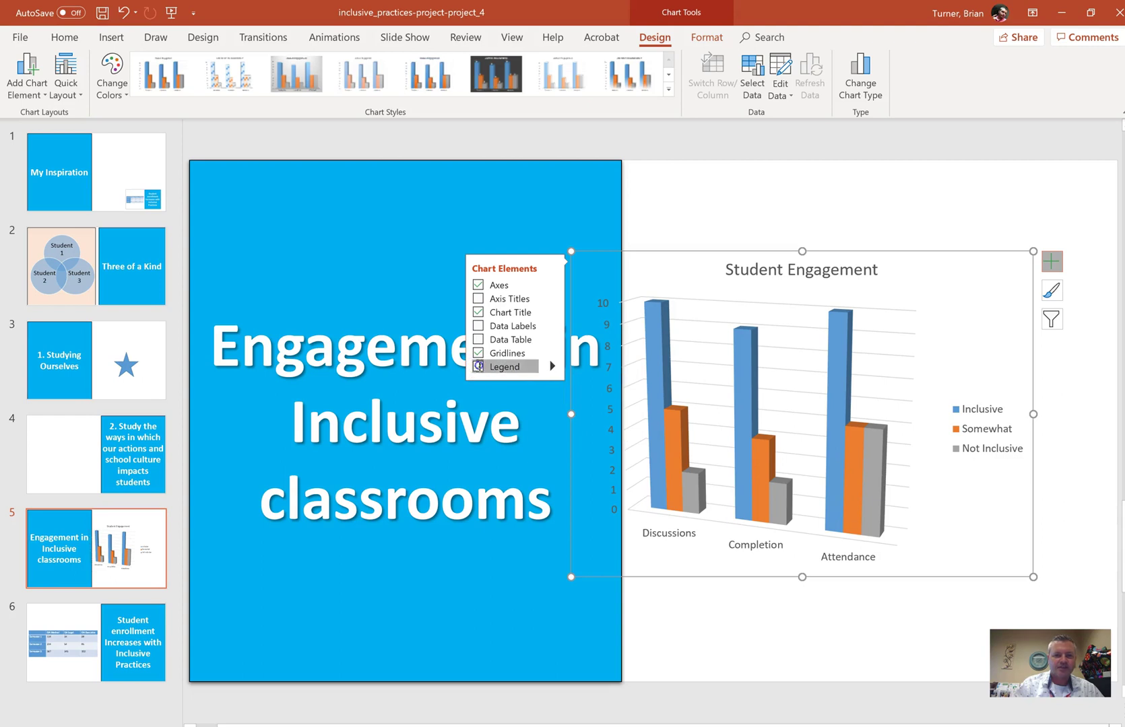
{"action": "left_click", "coordinate": [477, 367]}
{"action": "left_click", "coordinate": [477, 368]}
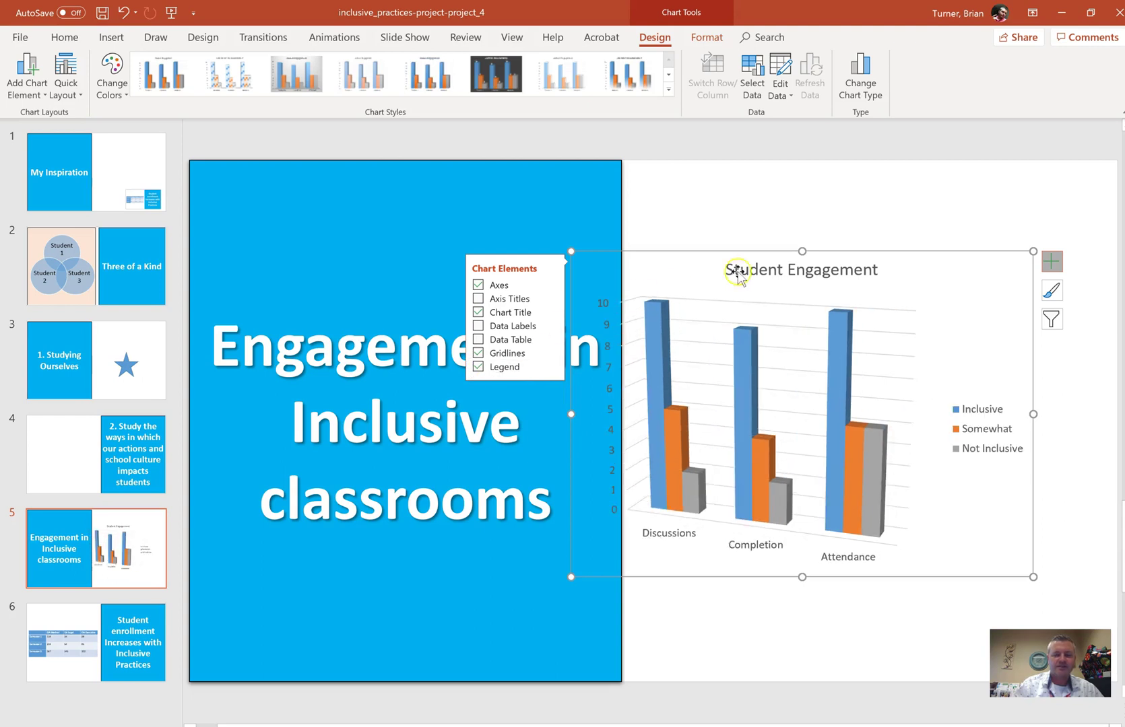
{"action": "left_click_drag", "start_coordinate": [916, 250], "coordinate": [959, 252]}
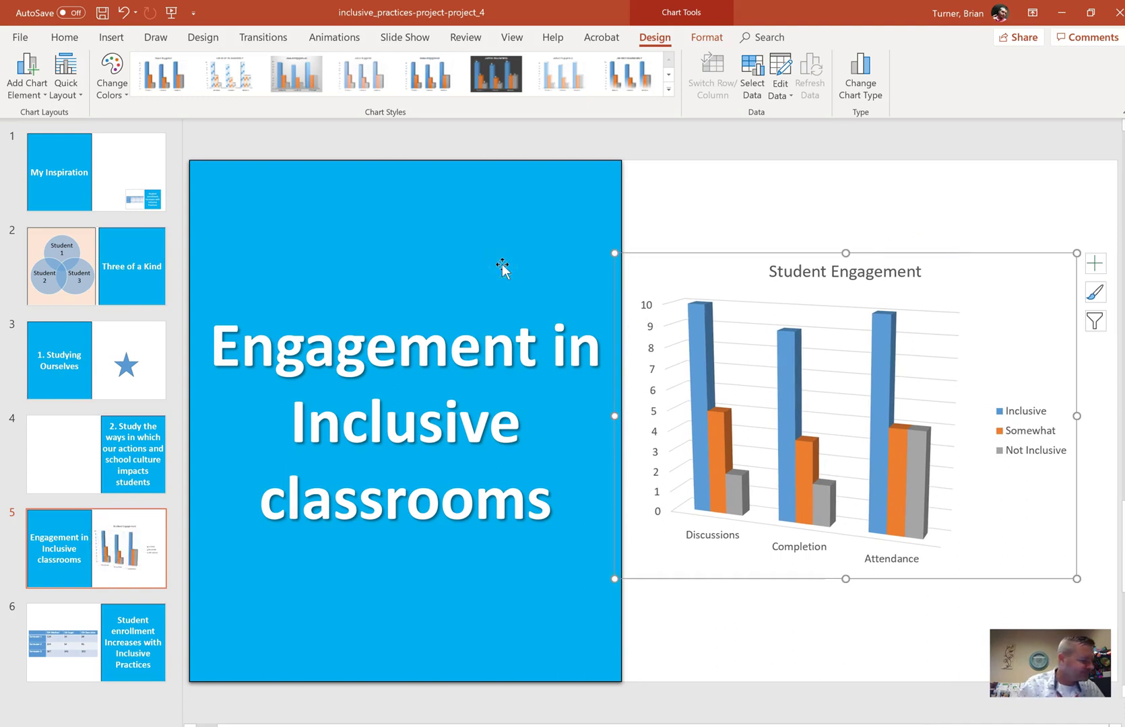
{"action": "left_click", "coordinate": [74, 451]}
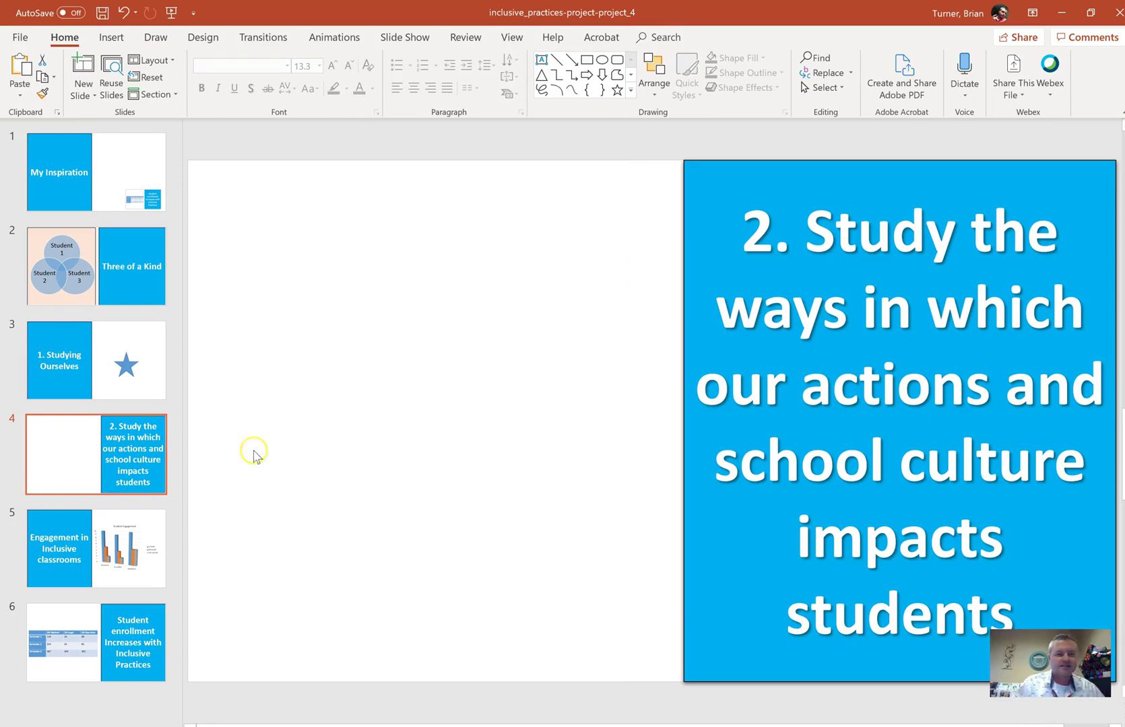
Insert the Parabola video from this PC onto slide 4 and drag it into the blank left half.
{"action": "left_click", "coordinate": [113, 39]}
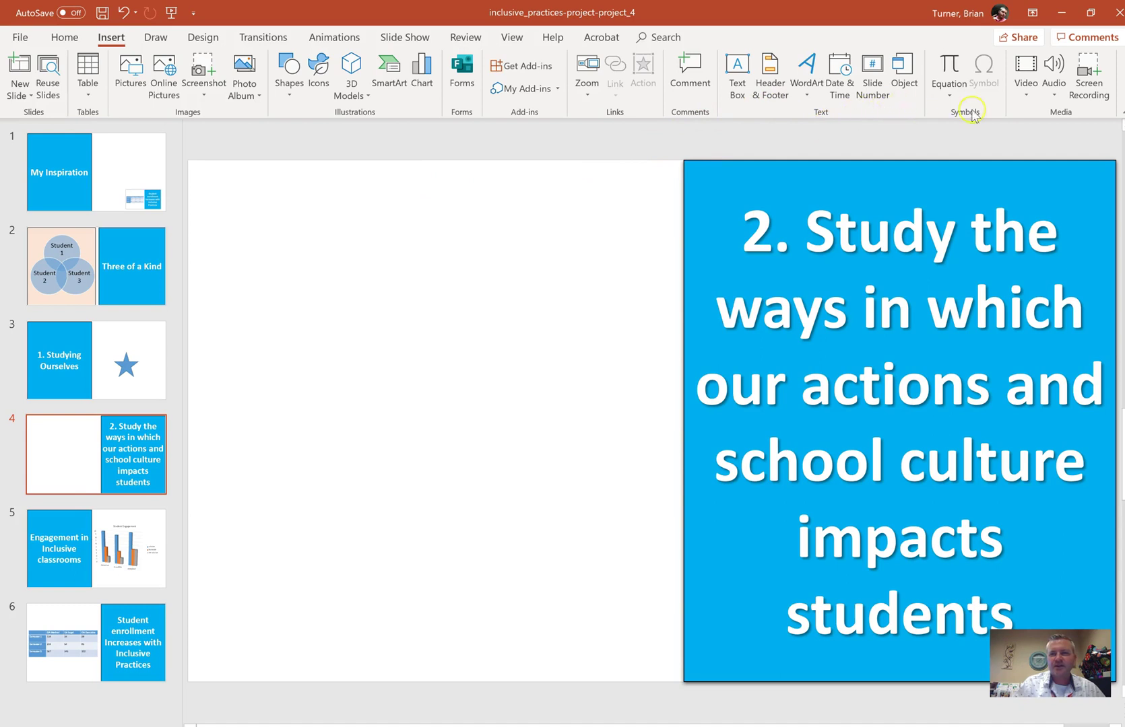
{"action": "left_click", "coordinate": [1025, 91]}
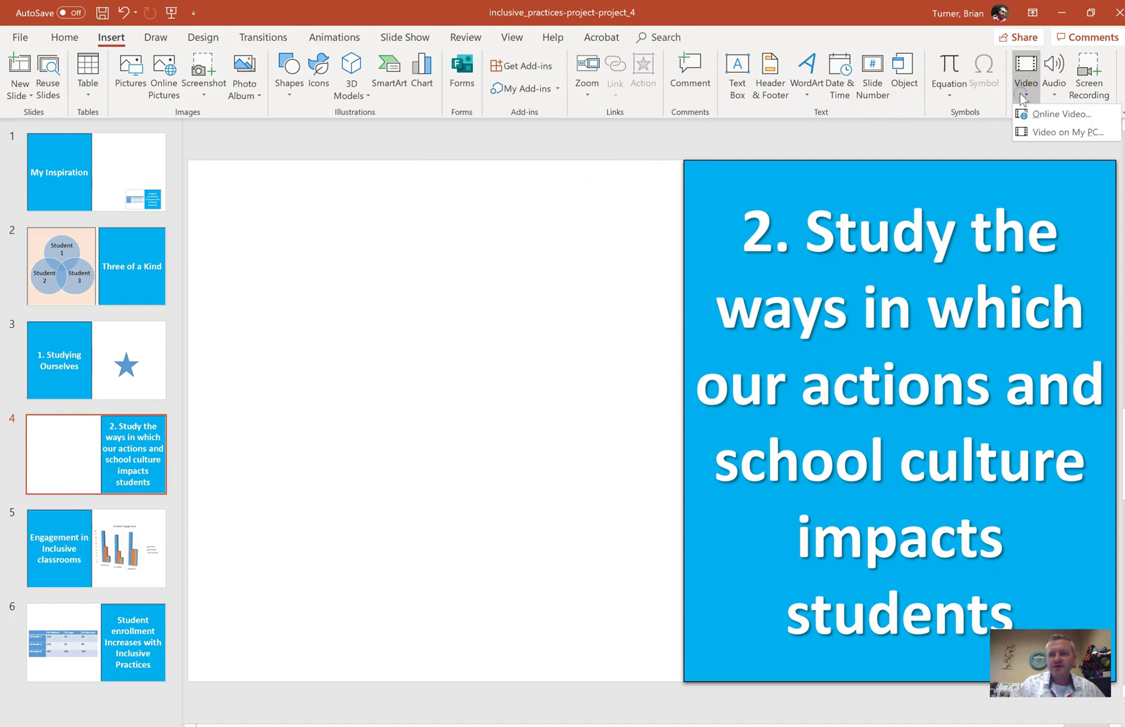
{"action": "left_click", "coordinate": [1048, 137]}
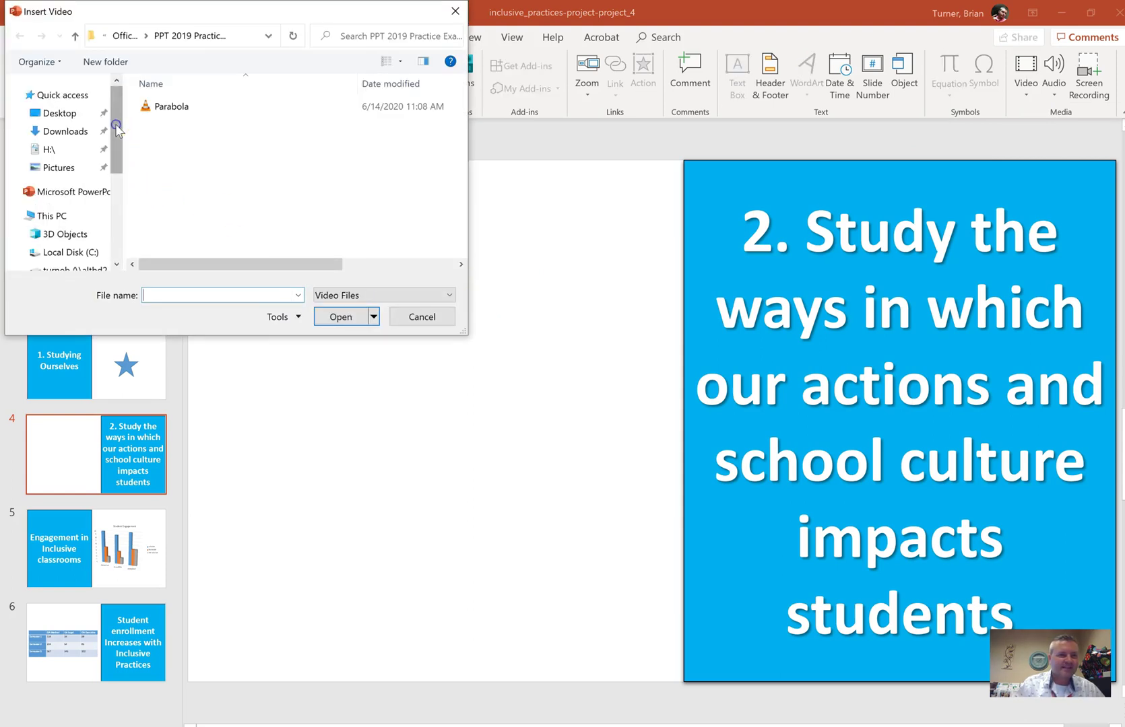
{"action": "left_click", "coordinate": [172, 109]}
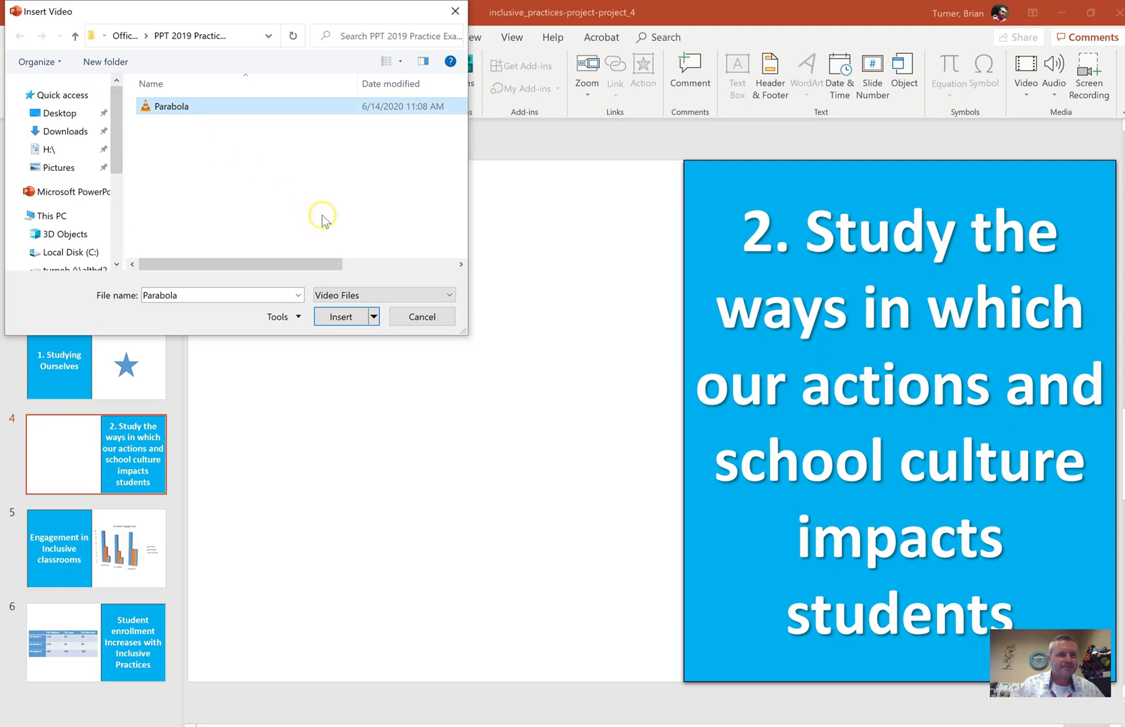
{"action": "left_click", "coordinate": [341, 316]}
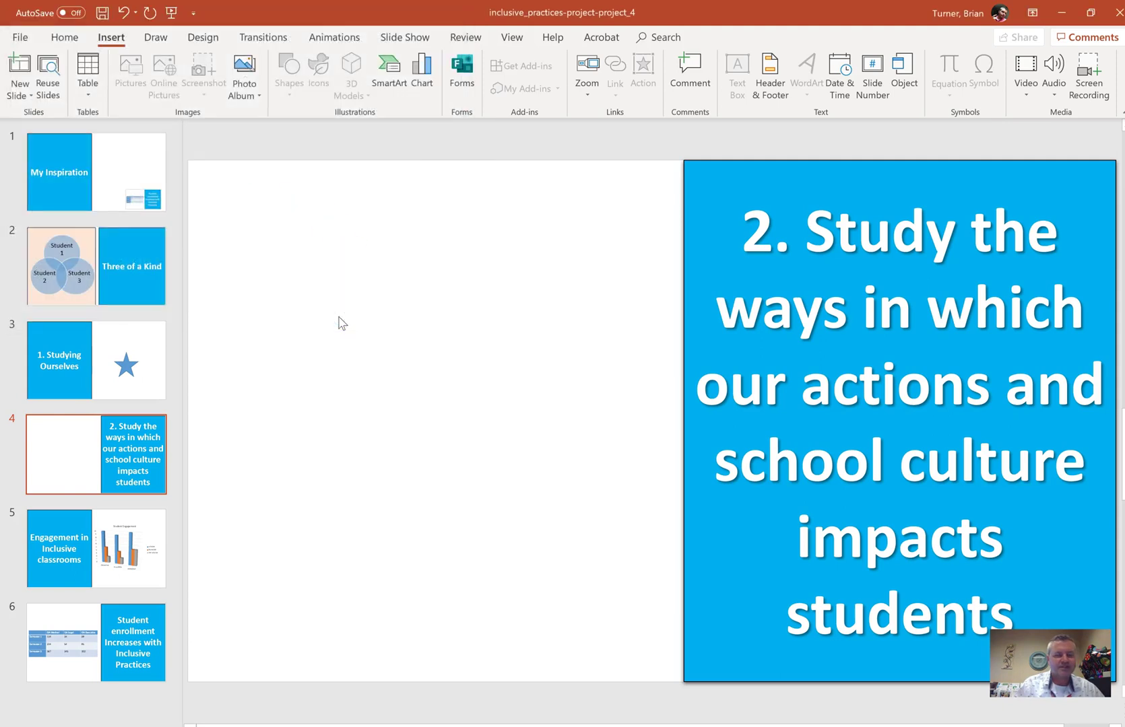
{"action": "left_click_drag", "start_coordinate": [581, 353], "coordinate": [371, 352]}
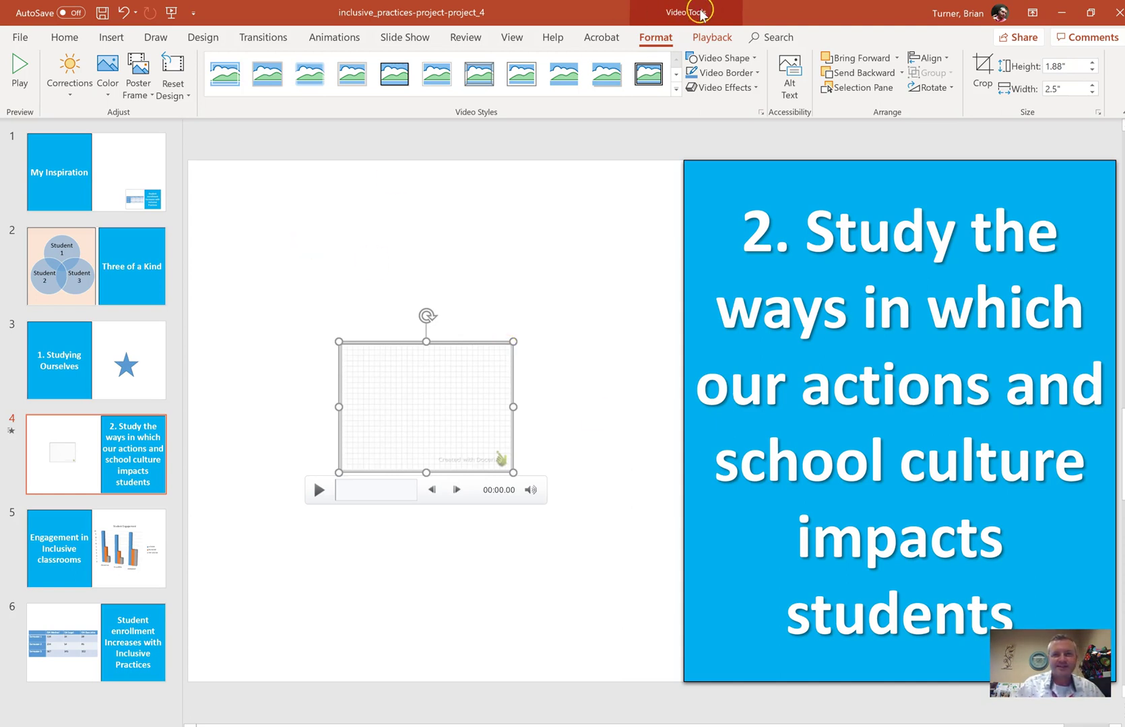
Trim the Parabola video's end time from 02:13.617 to 02:00.
{"action": "left_click", "coordinate": [714, 40]}
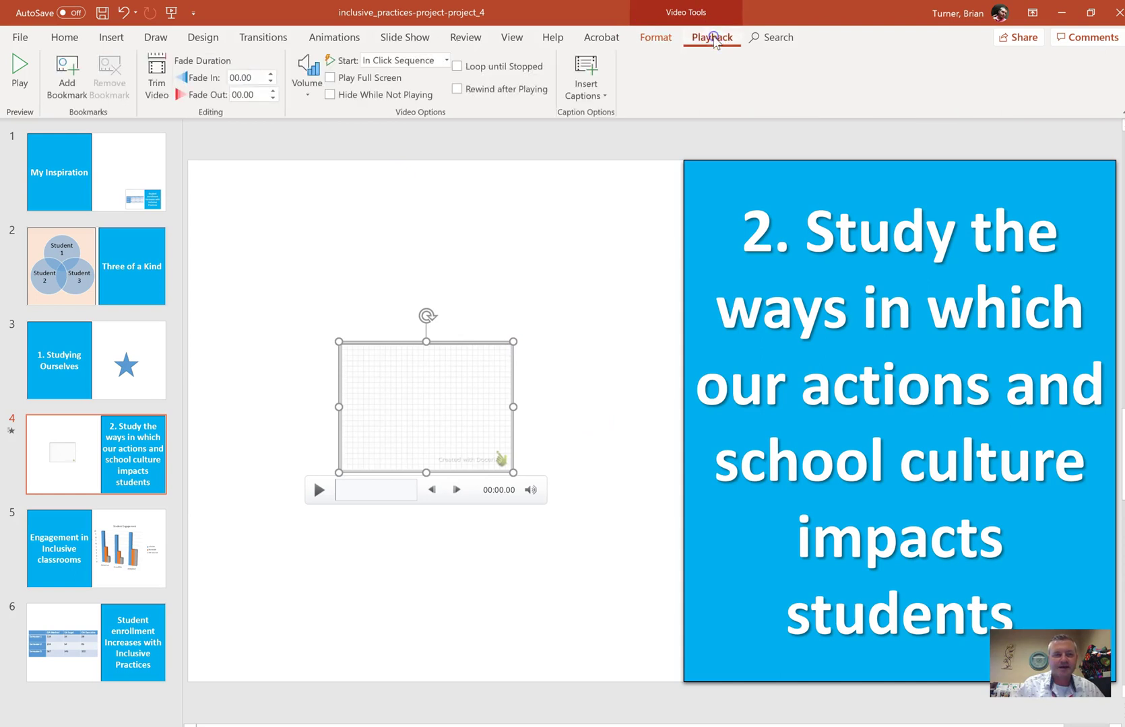
{"action": "left_click", "coordinate": [155, 77]}
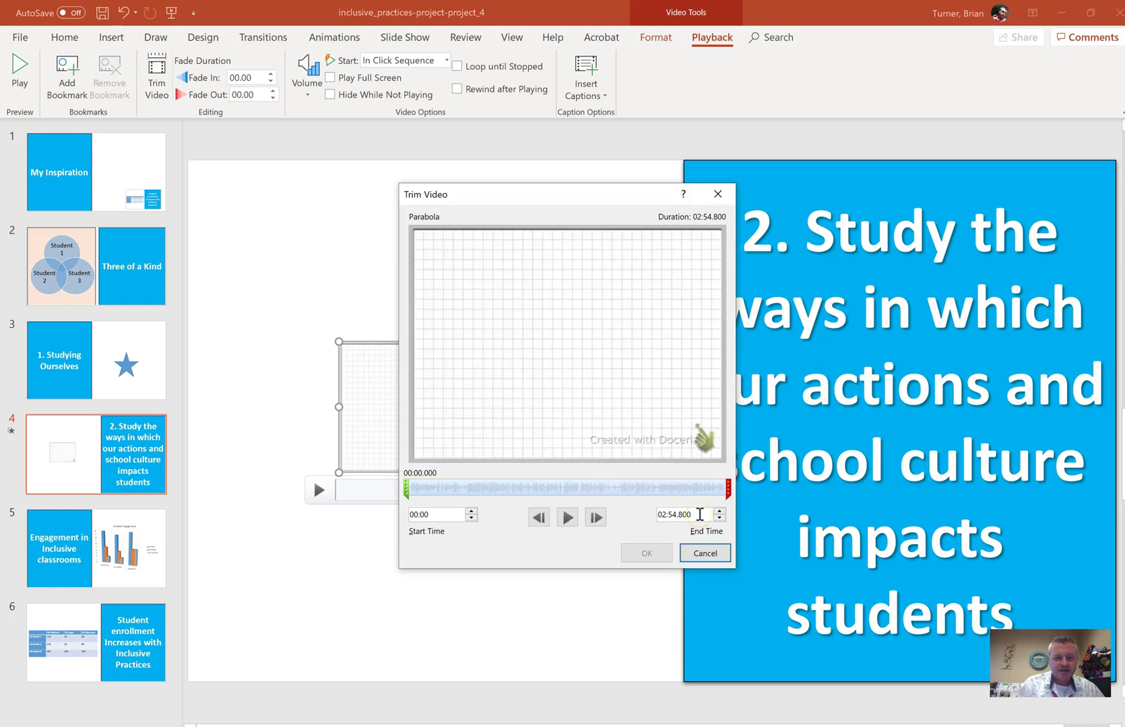
{"action": "left_click", "coordinate": [728, 489]}
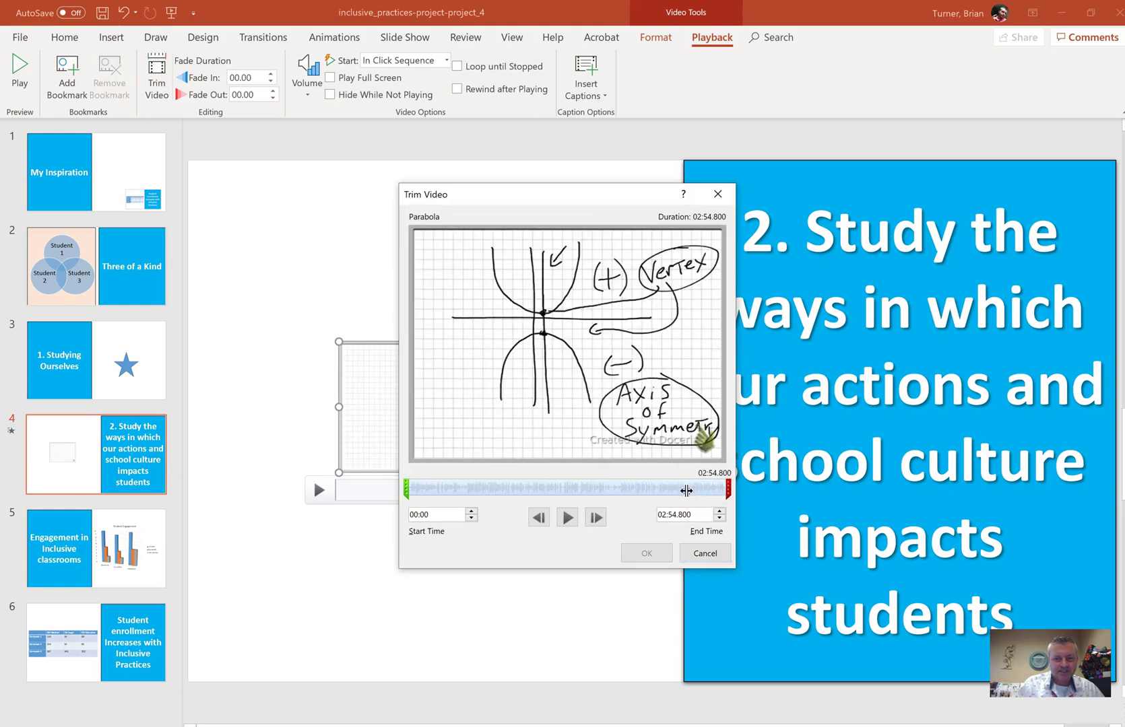
{"action": "left_click_drag", "start_coordinate": [672, 493], "coordinate": [653, 492]}
{"action": "left_click", "coordinate": [679, 519]}
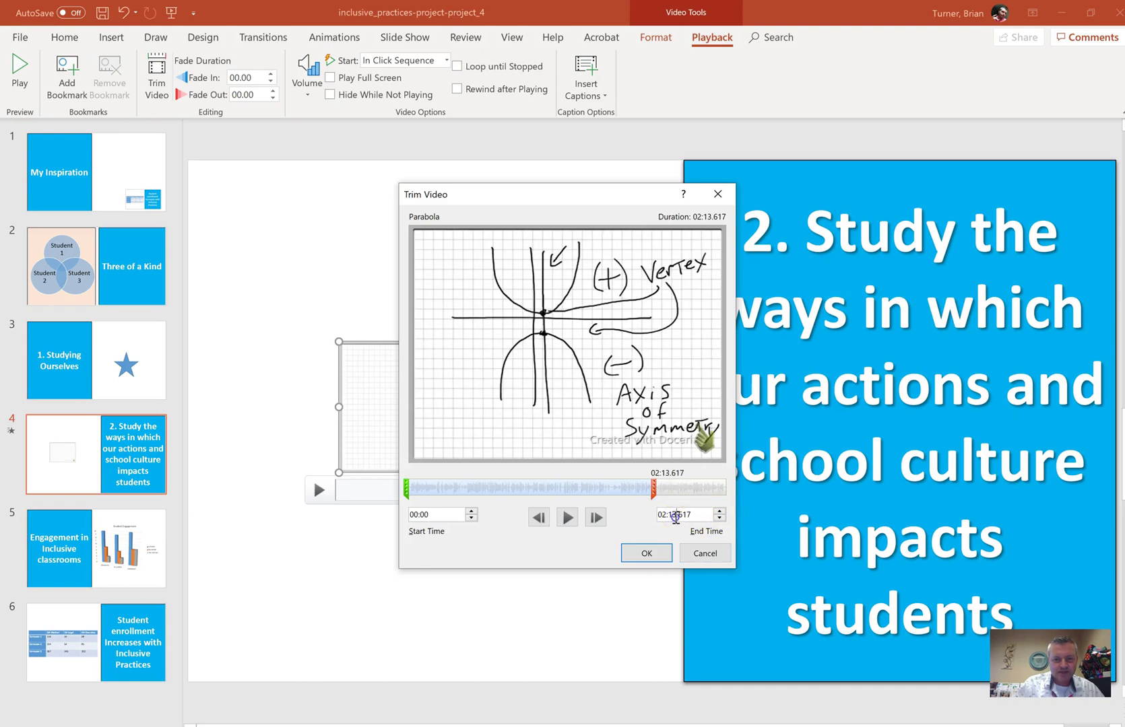
{"action": "key", "text": "BackSpace"}
{"action": "key", "text": "BackSpace"}
{"action": "type", "text": "00"}
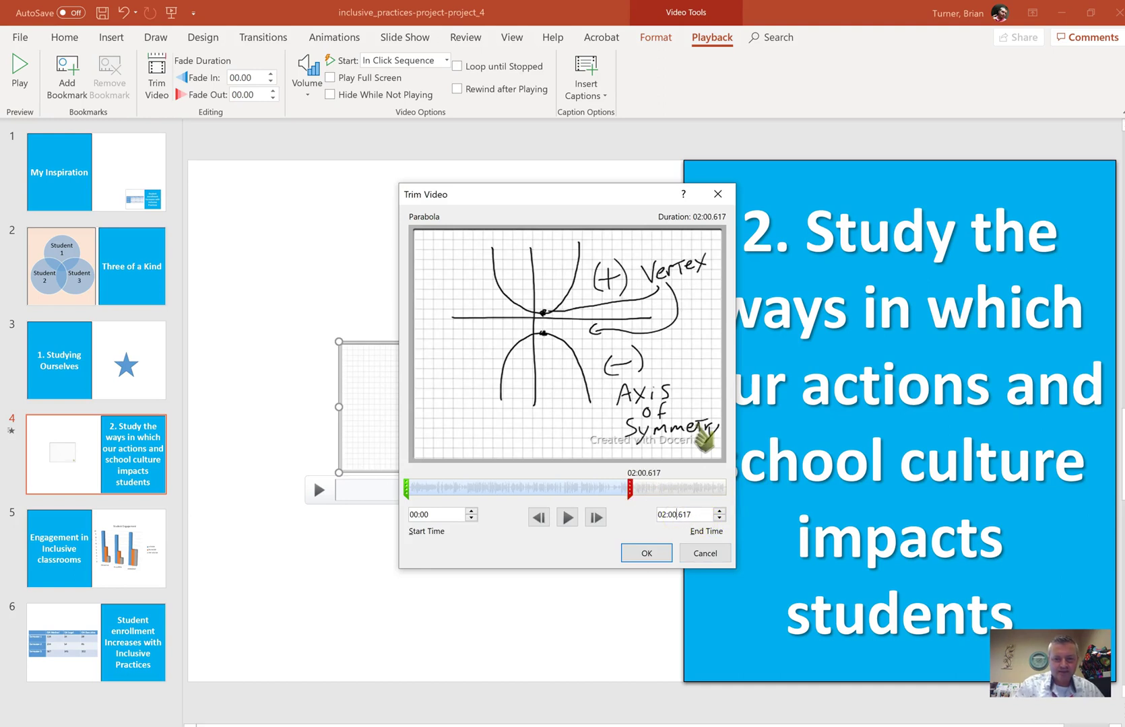
{"action": "left_click", "coordinate": [699, 510]}
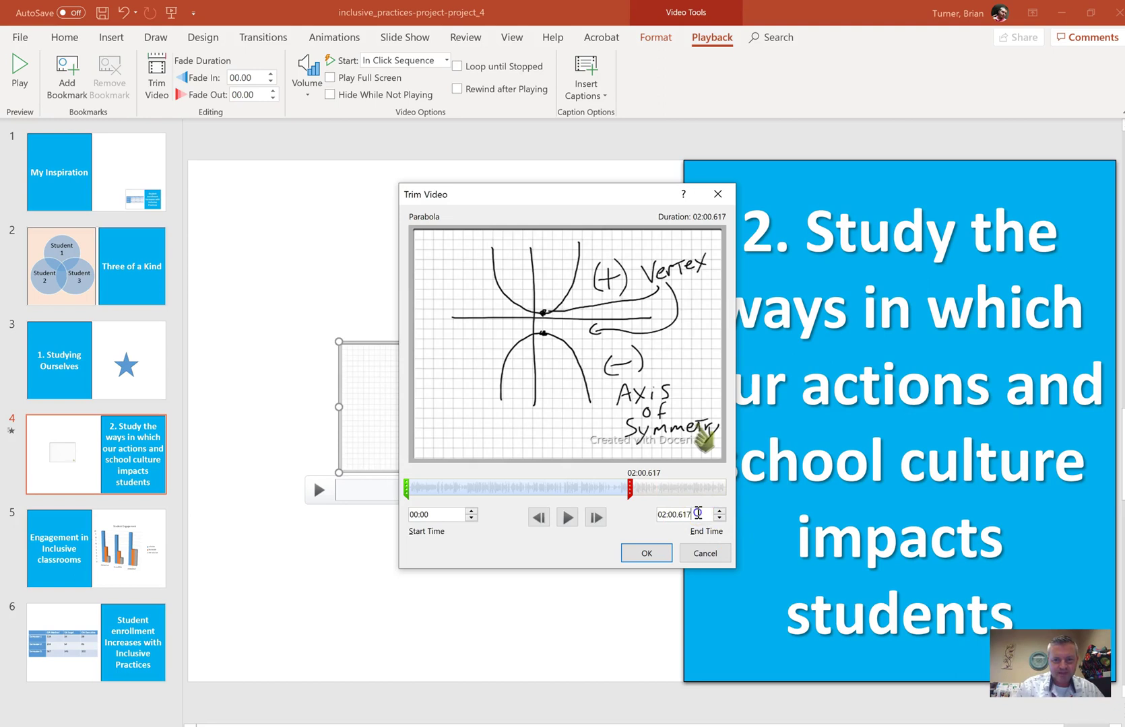
{"action": "key", "text": "BackSpace"}
{"action": "key", "text": "BackSpace"}
{"action": "key", "text": "BackSpace"}
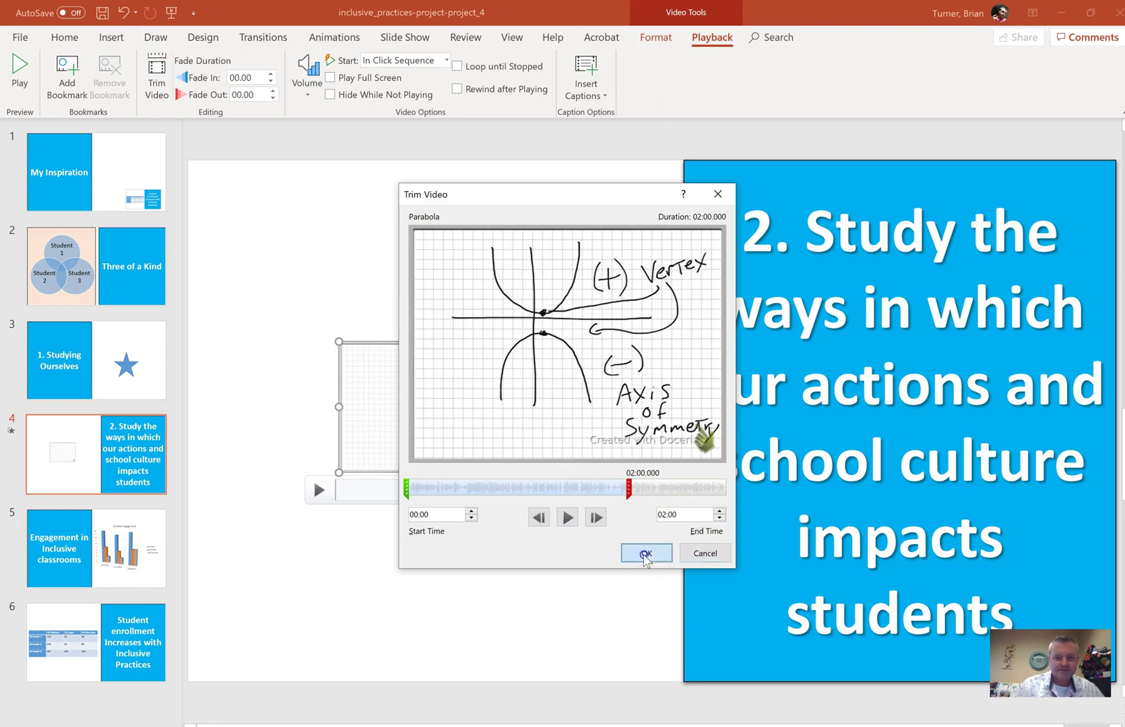
{"action": "left_click", "coordinate": [644, 554]}
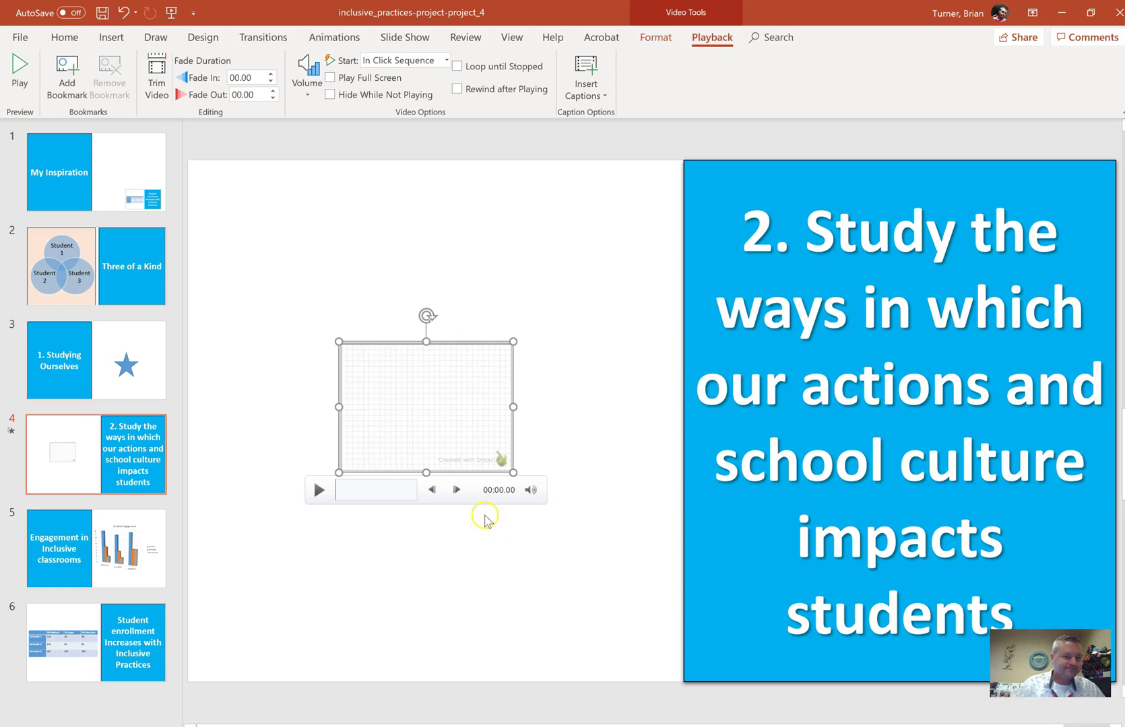
Give the star on slide 3, Studying Ourselves, a Heart motion path from More Motion Paths.
{"action": "left_click", "coordinate": [155, 364]}
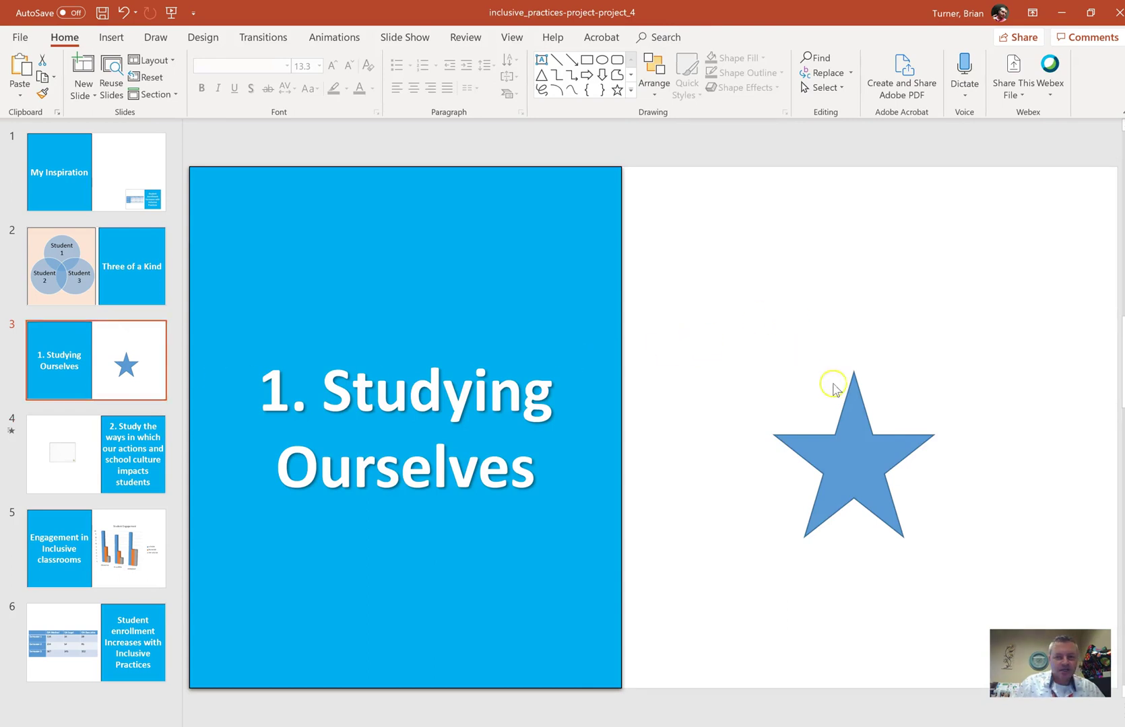
{"action": "left_click", "coordinate": [850, 405]}
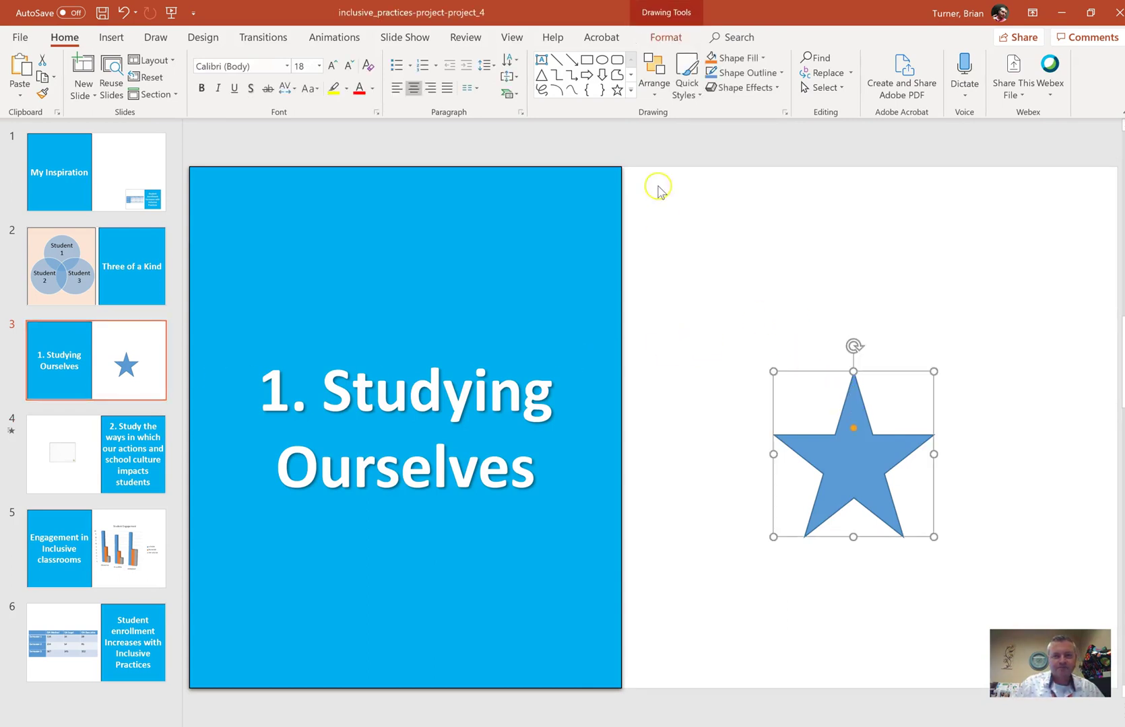
{"action": "left_click", "coordinate": [323, 39]}
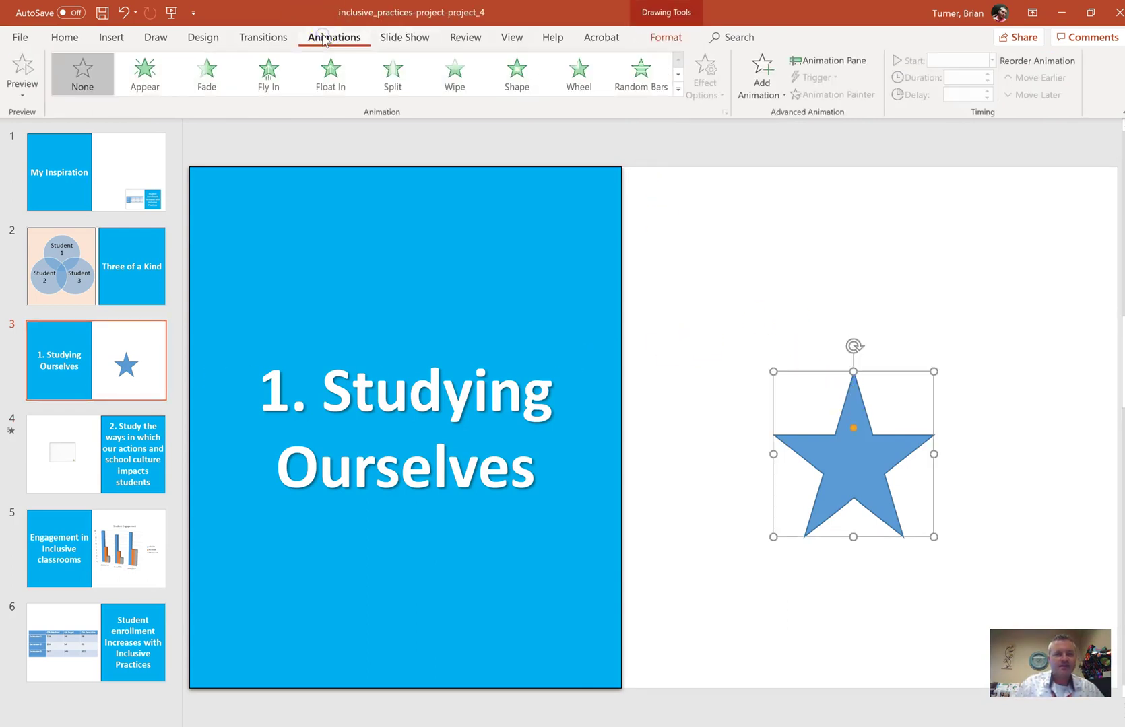
{"action": "left_click", "coordinate": [677, 92]}
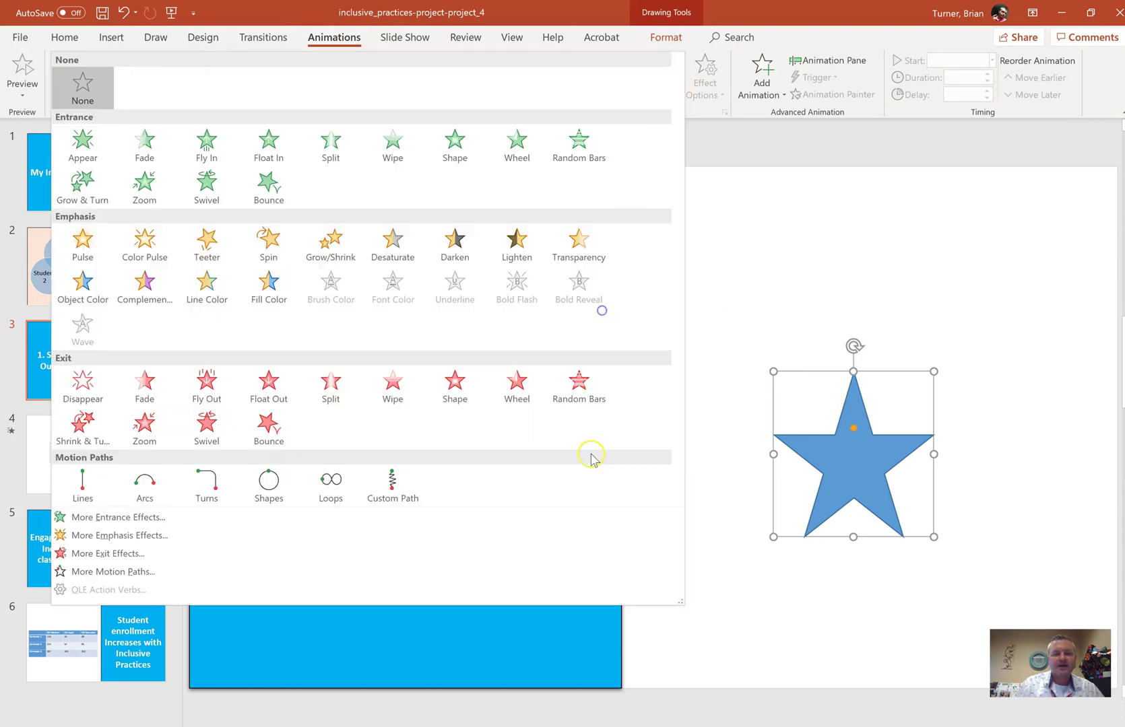
{"action": "left_click", "coordinate": [198, 572]}
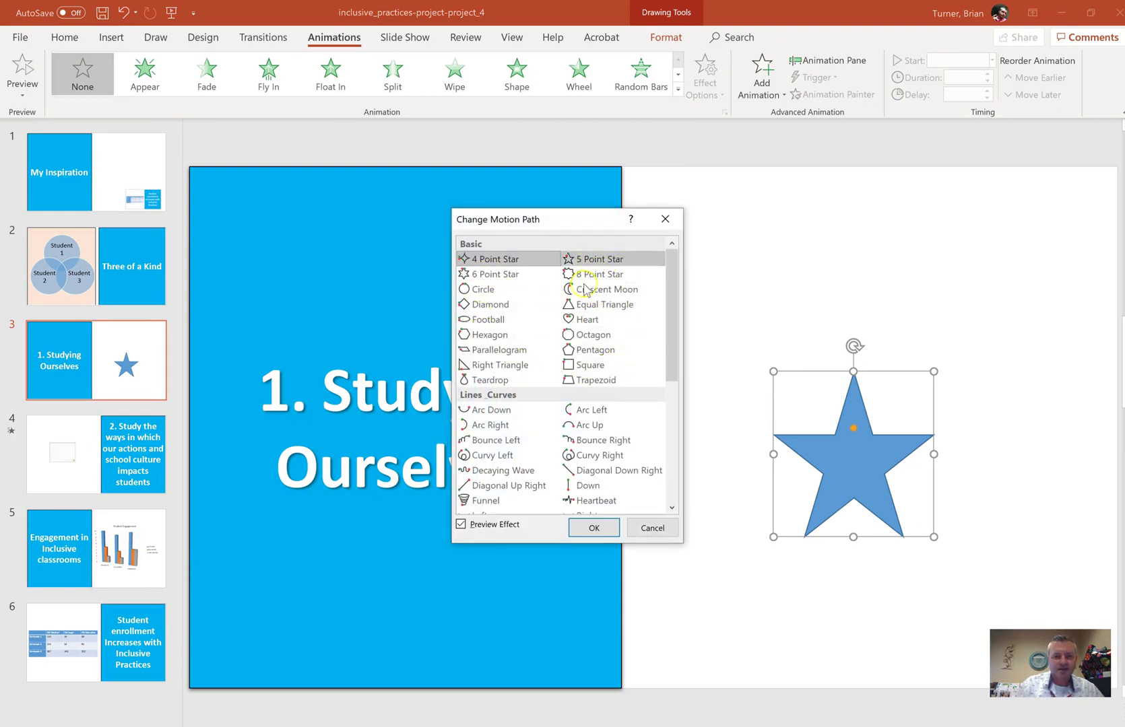
{"action": "left_click", "coordinate": [583, 322]}
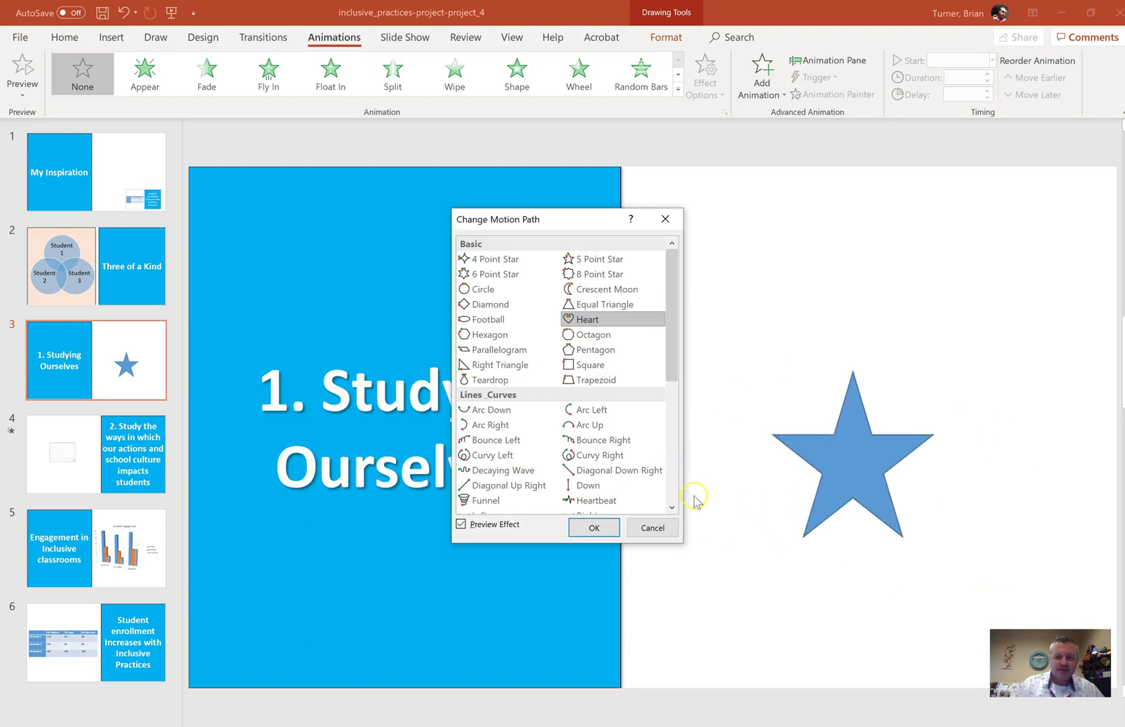
{"action": "left_click", "coordinate": [591, 528]}
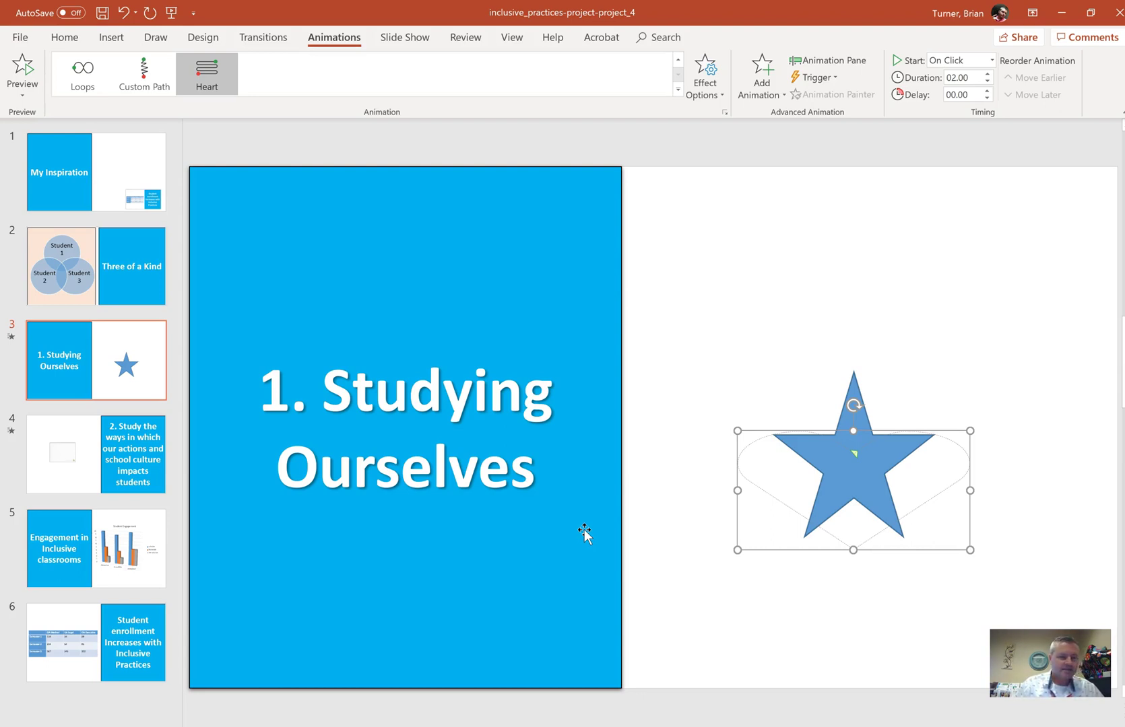
Insert the Inclusive Practices outline as a new slide 3, after Three of a Kind.
{"action": "left_click", "coordinate": [127, 314]}
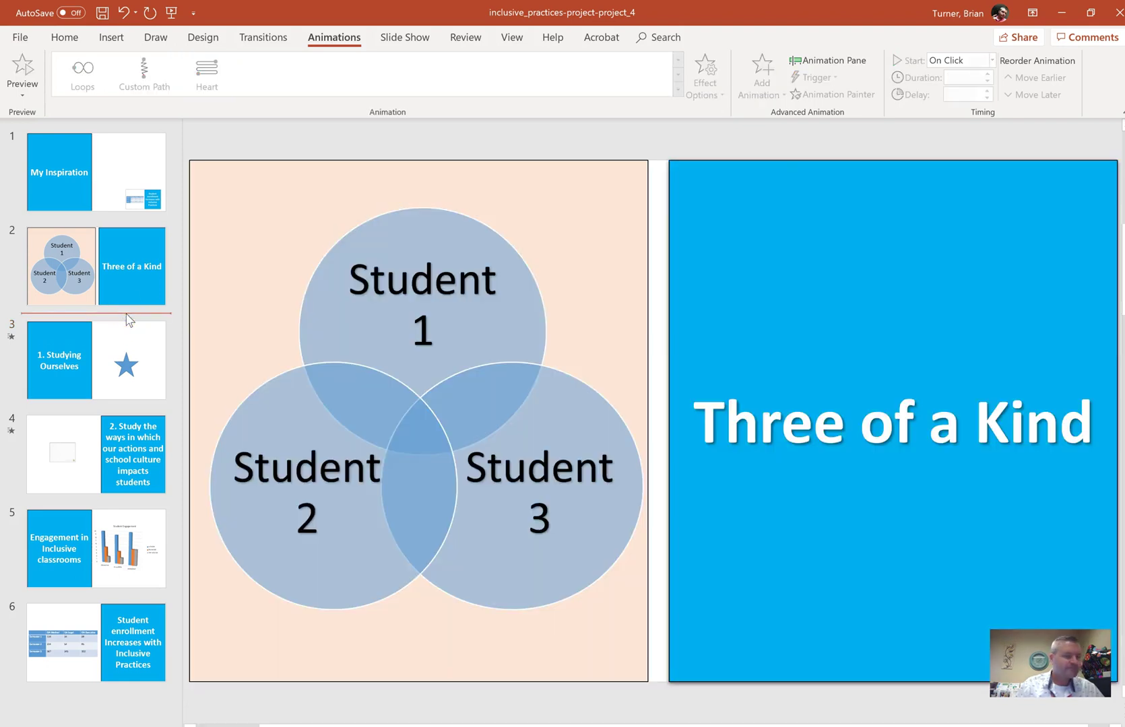
{"action": "left_click", "coordinate": [62, 37]}
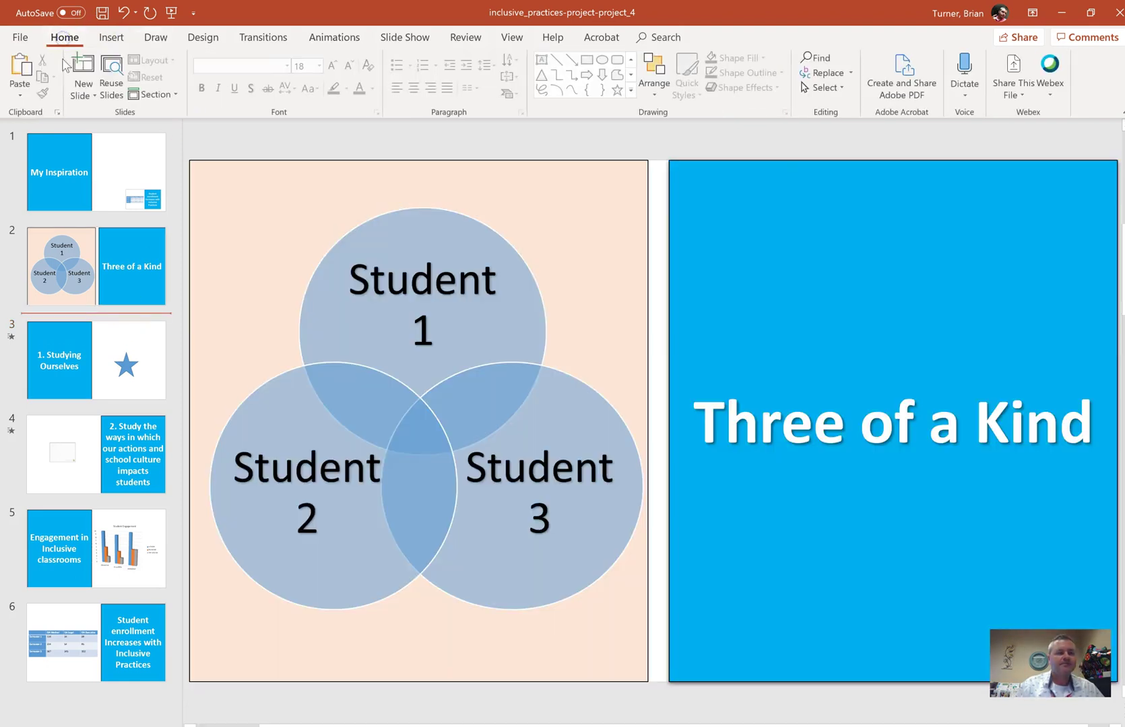
{"action": "left_click", "coordinate": [85, 95]}
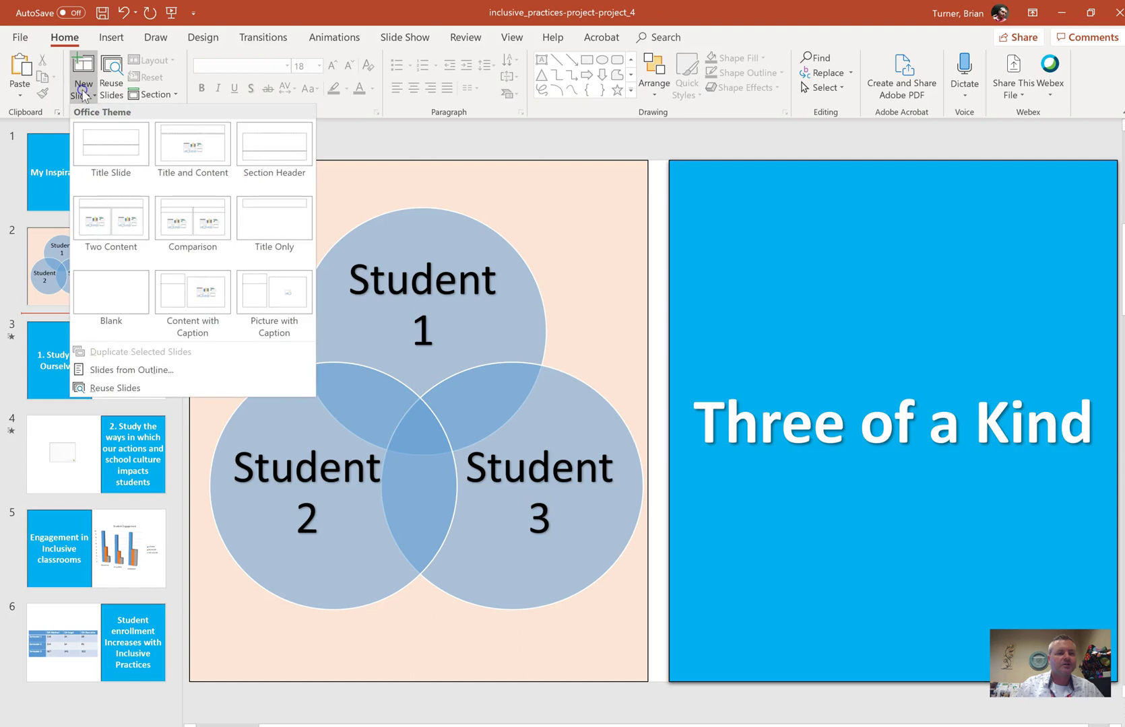
{"action": "left_click", "coordinate": [151, 370]}
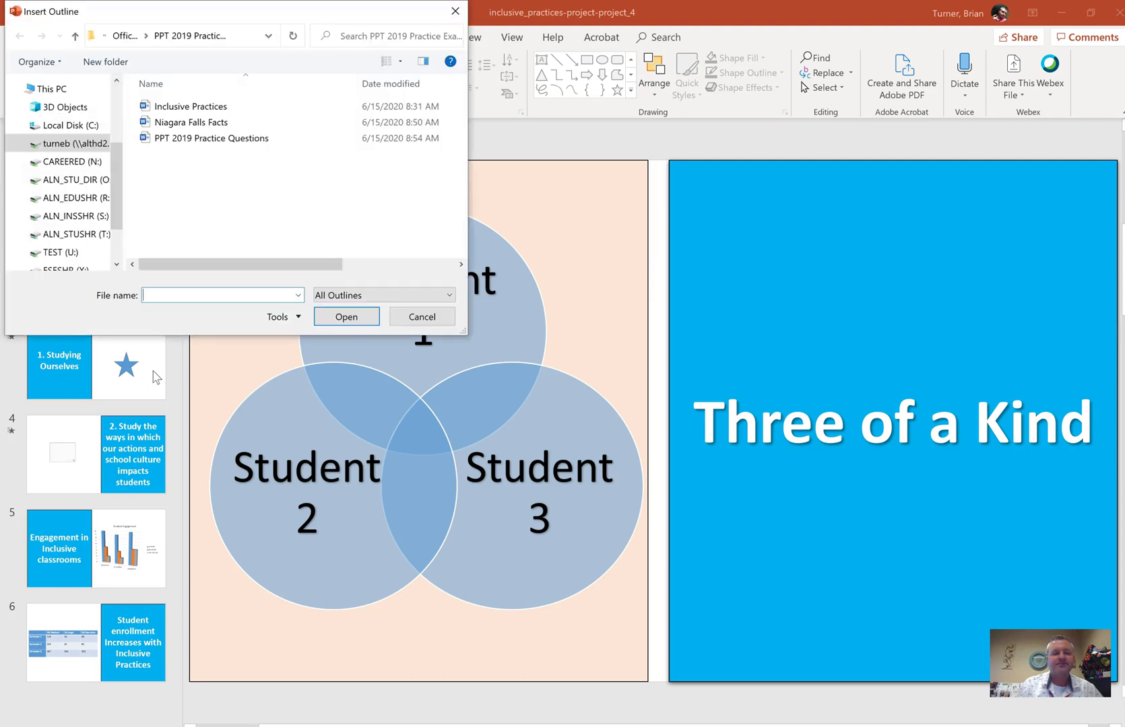
{"action": "left_click", "coordinate": [236, 111]}
{"action": "double_click", "coordinate": [236, 109]}
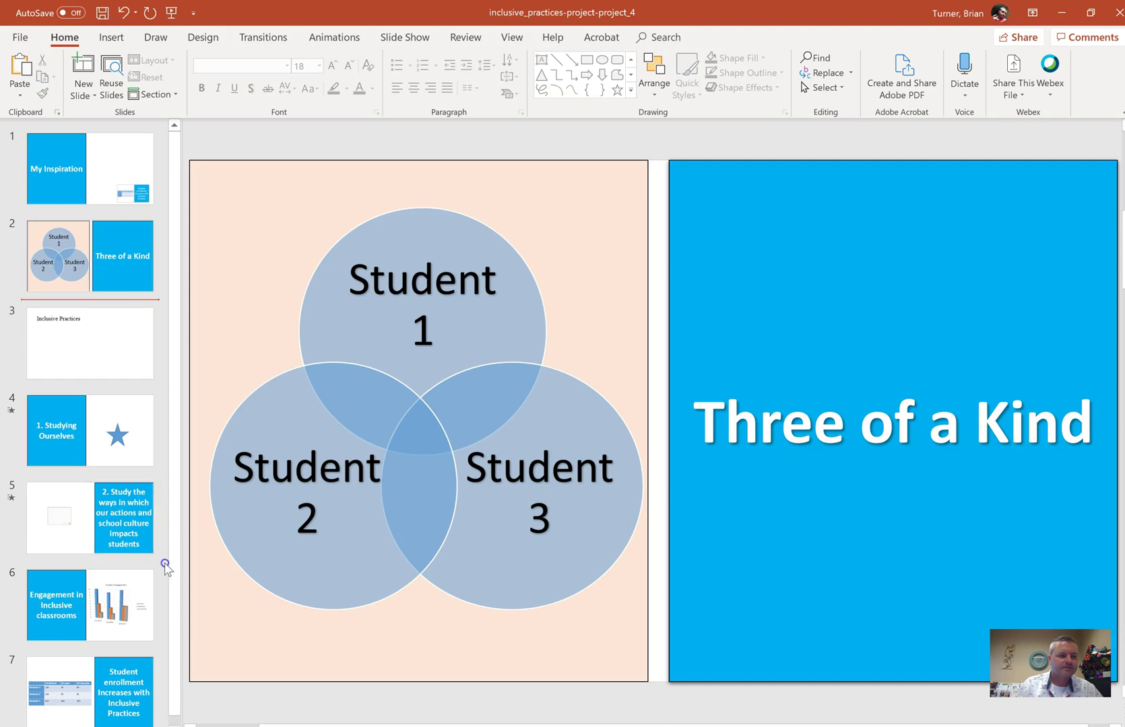
{"action": "scroll", "coordinate": [170, 586], "scroll_direction": "down", "scroll_amount": 1}
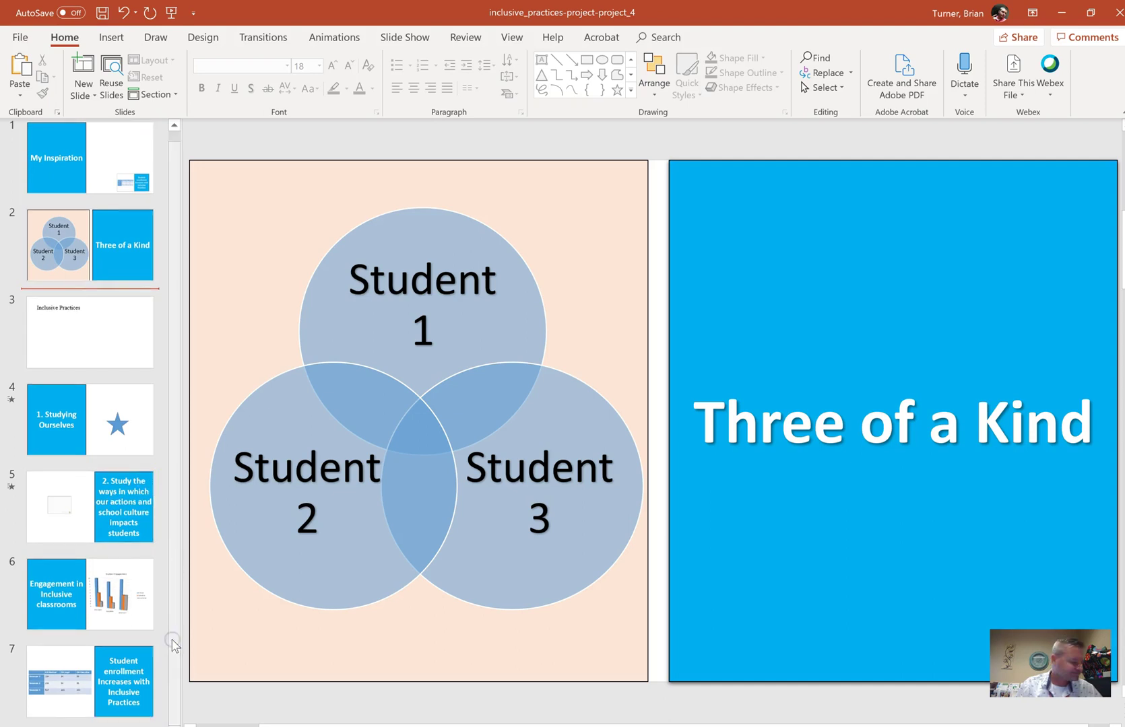
Style the semester enrollment table on slide 7 with Medium Style 2 - Accent 1.
{"action": "left_click", "coordinate": [105, 704]}
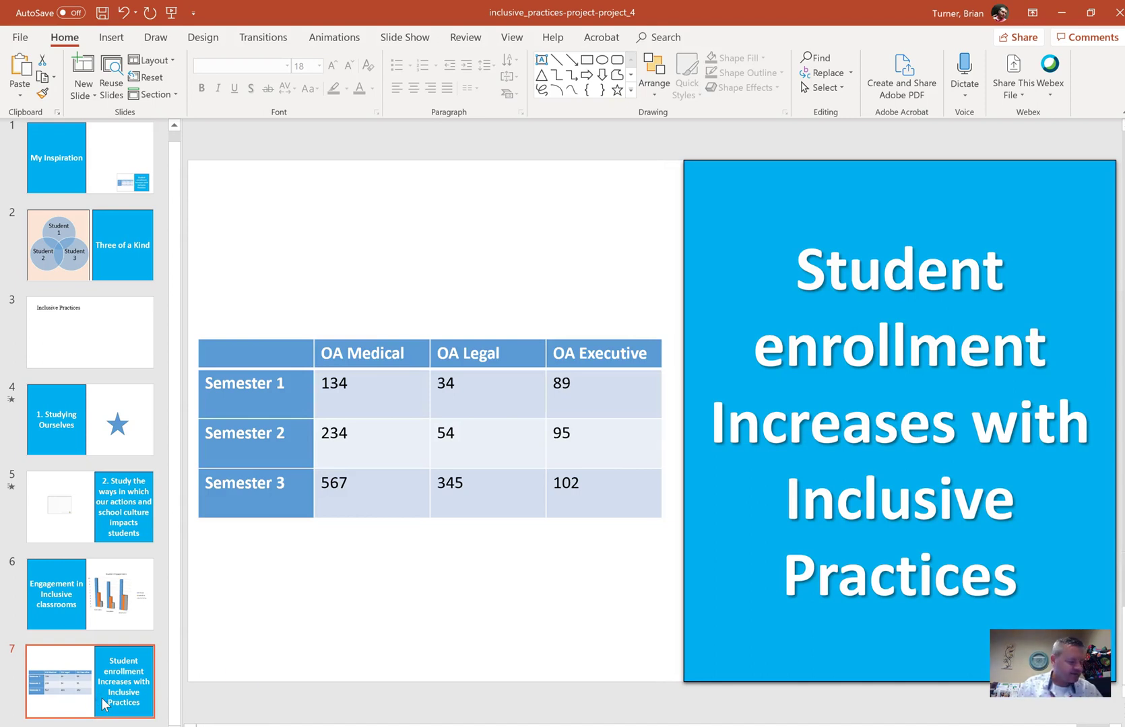
{"action": "left_click", "coordinate": [341, 483]}
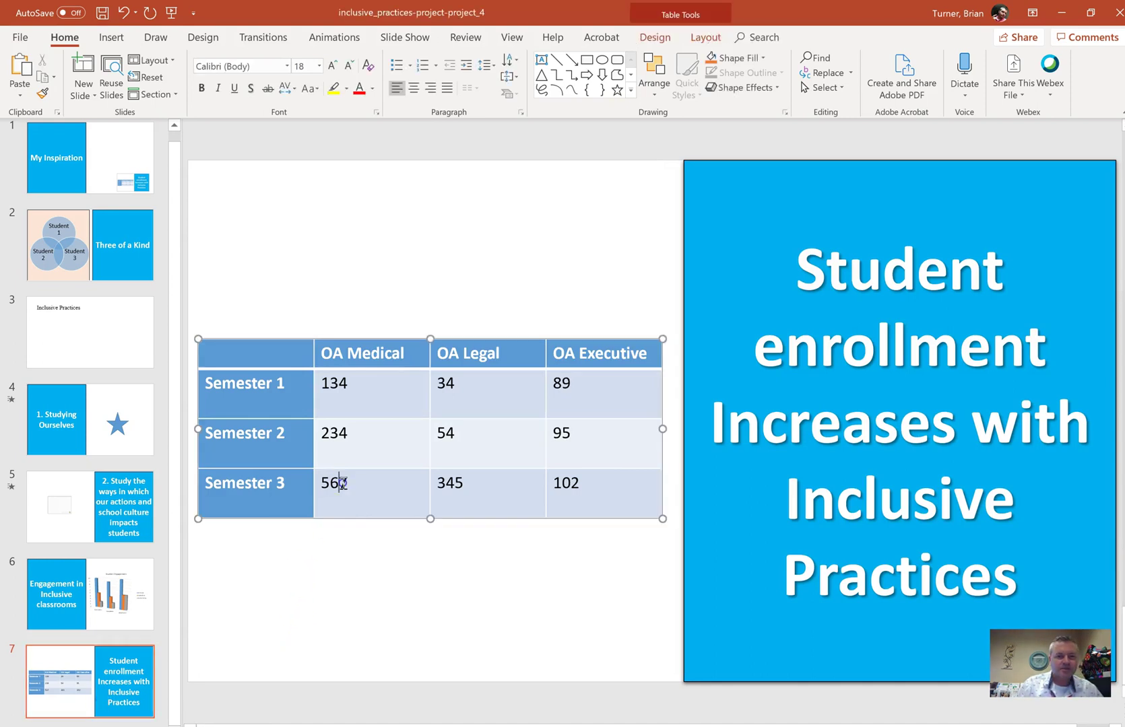
{"action": "left_click", "coordinate": [331, 342]}
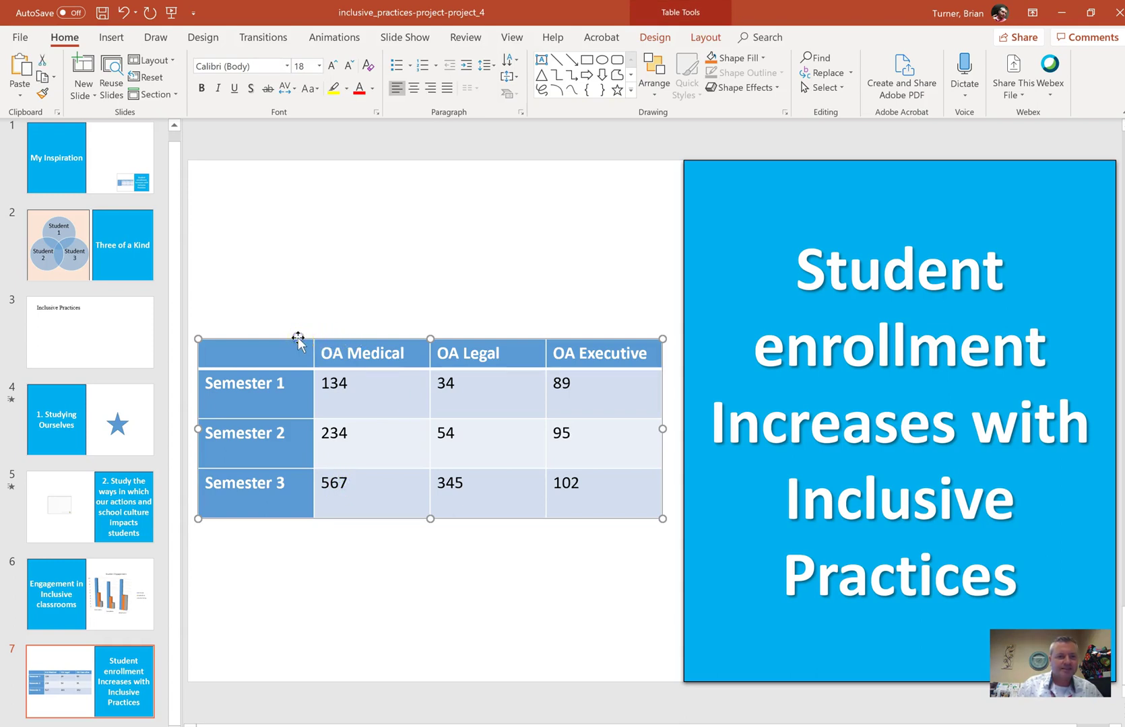
{"action": "left_click", "coordinate": [652, 41]}
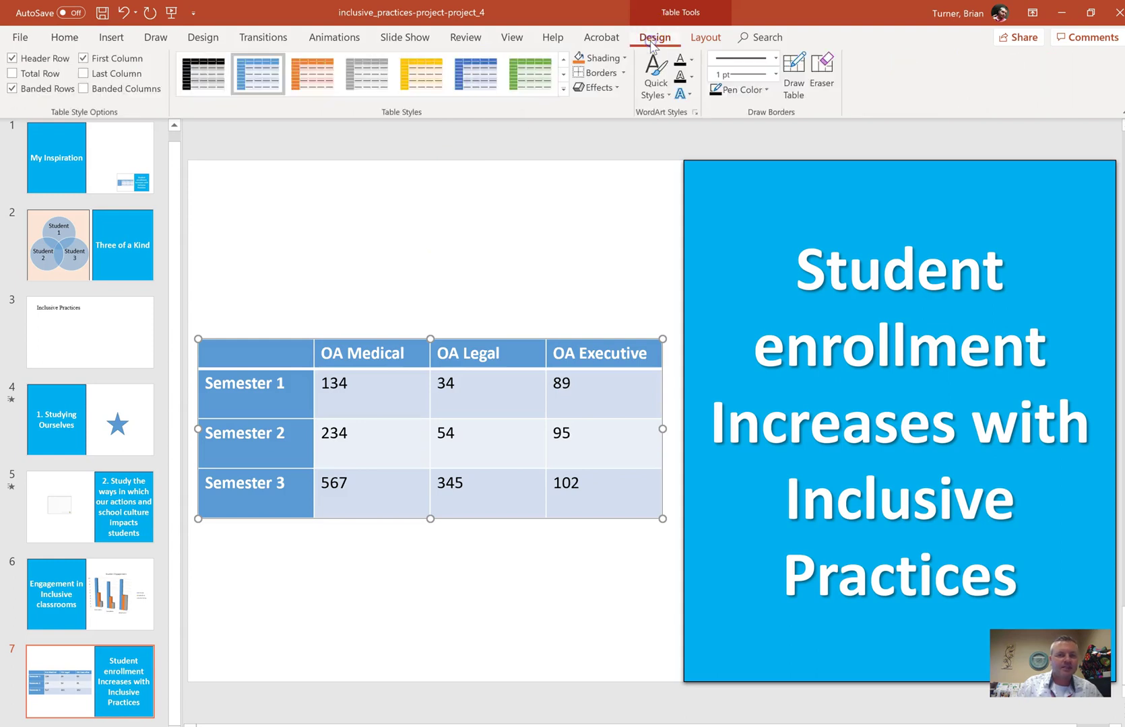
{"action": "left_click", "coordinate": [563, 88]}
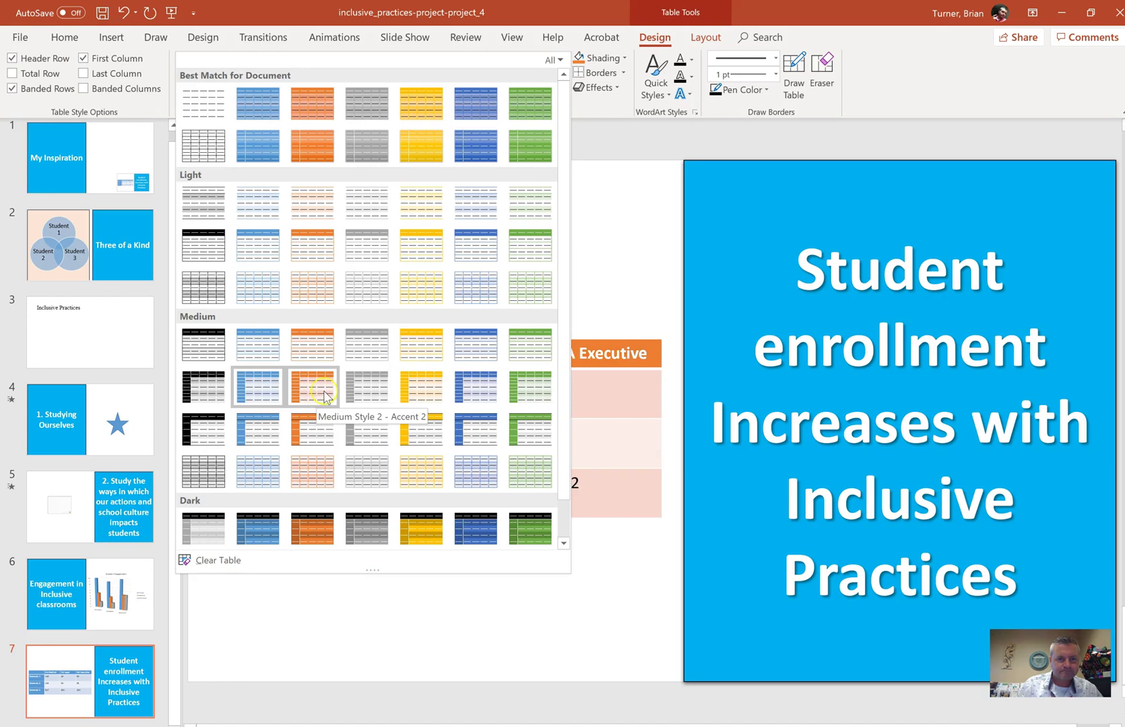
{"action": "left_click", "coordinate": [243, 387]}
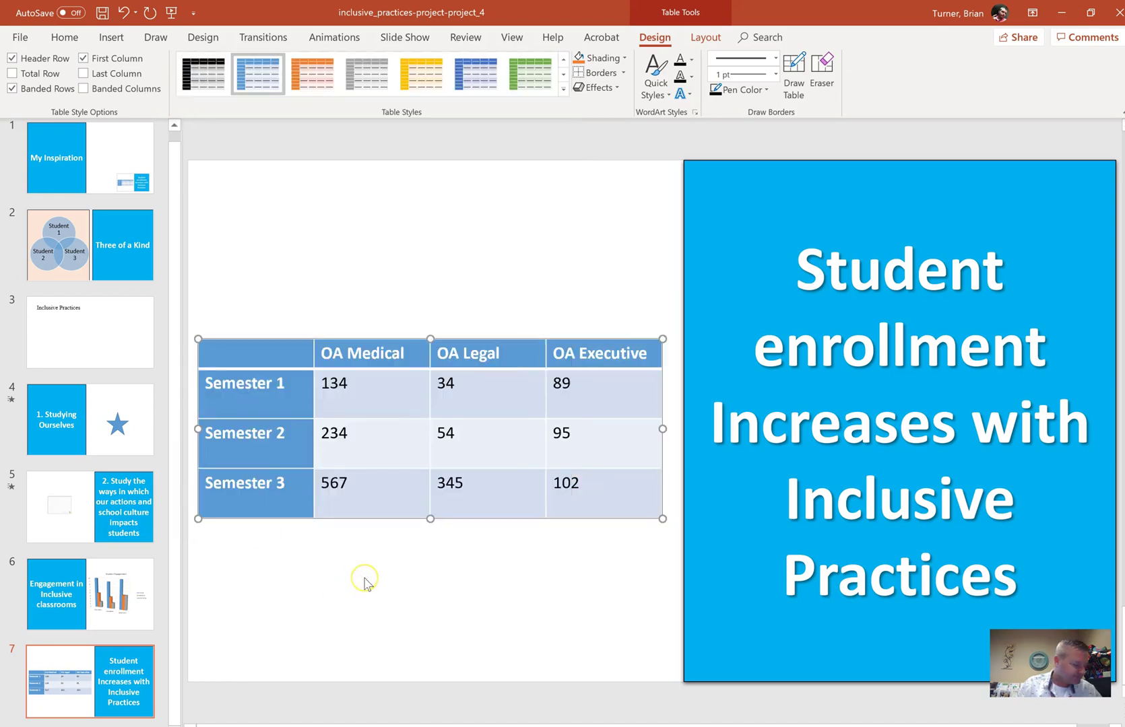